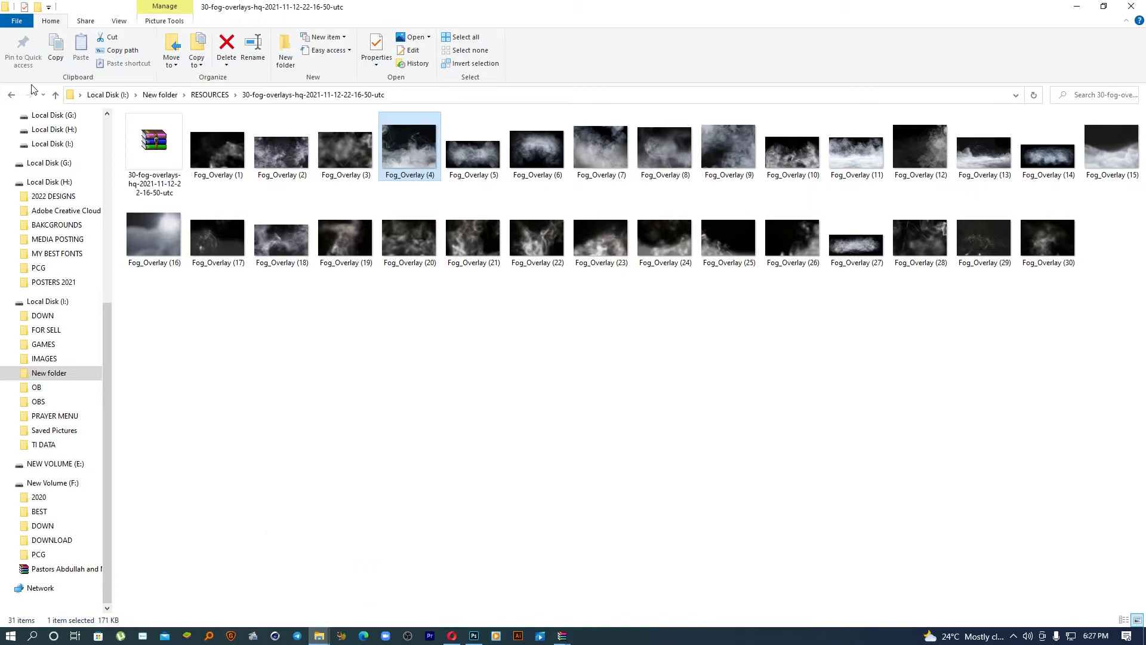
- Look inside the 30-film-burn-overlay folder, then return to the resources folder
{"action": "left_click", "coordinate": [12, 96]}
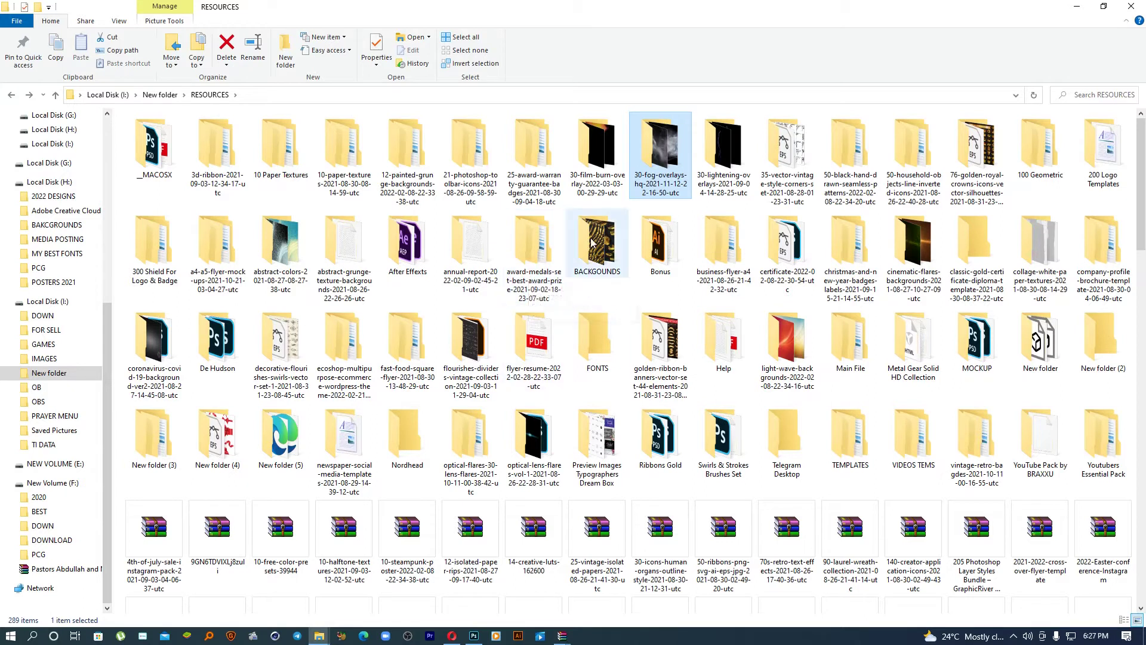
{"action": "mouse_move", "coordinate": [592, 242]}
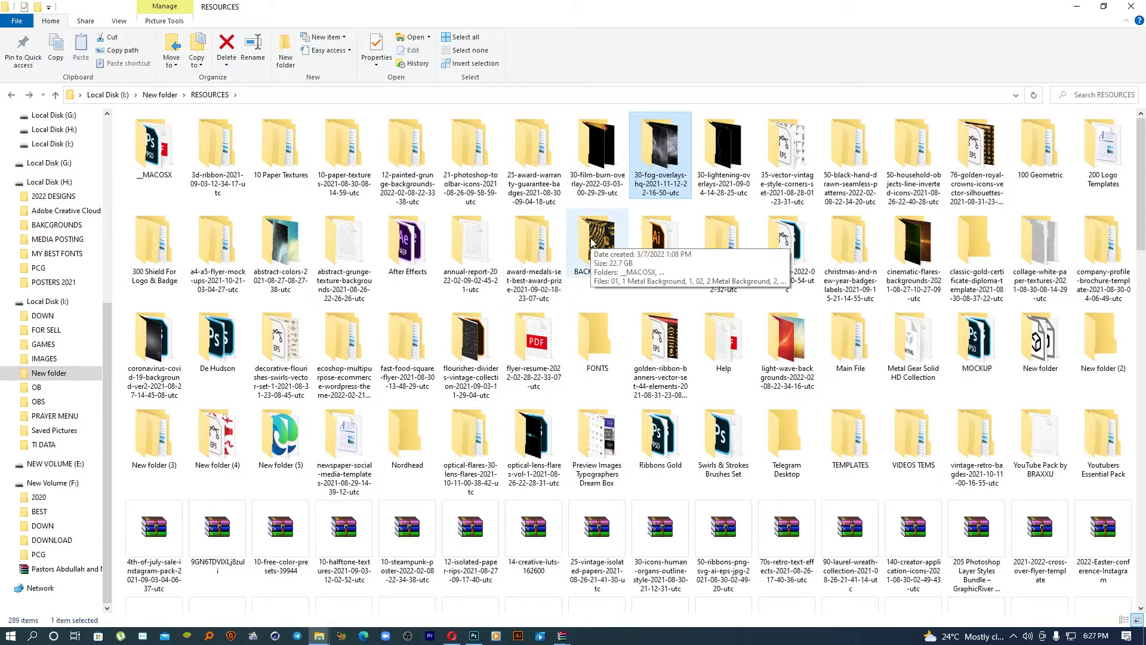
{"action": "double_click", "coordinate": [597, 146]}
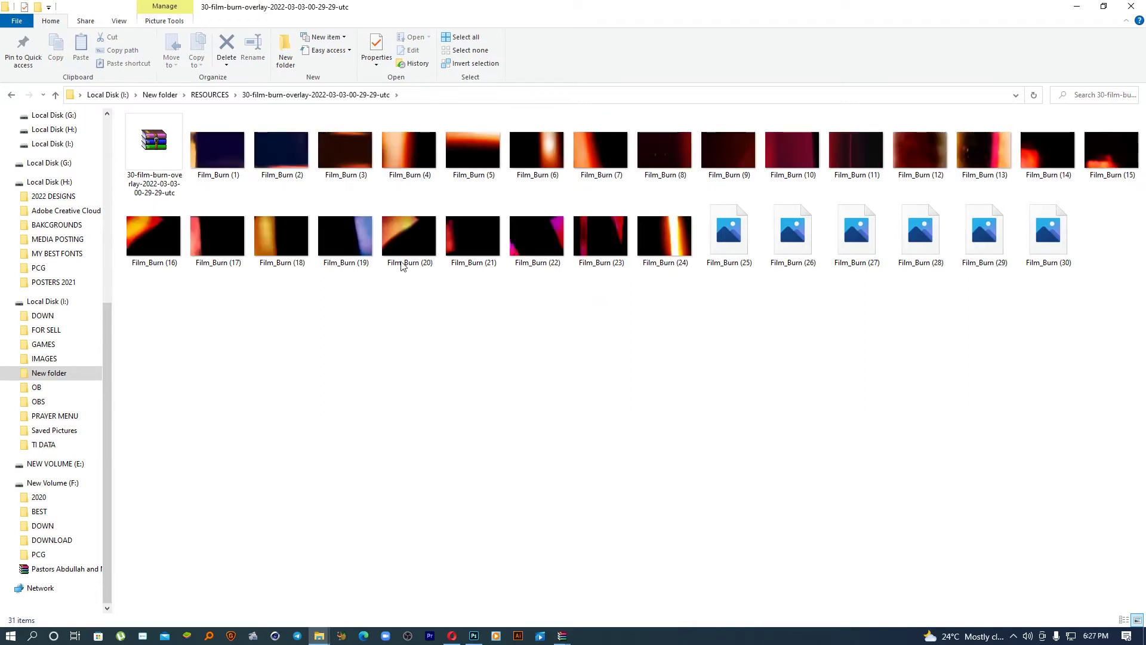
{"action": "left_click", "coordinate": [10, 94]}
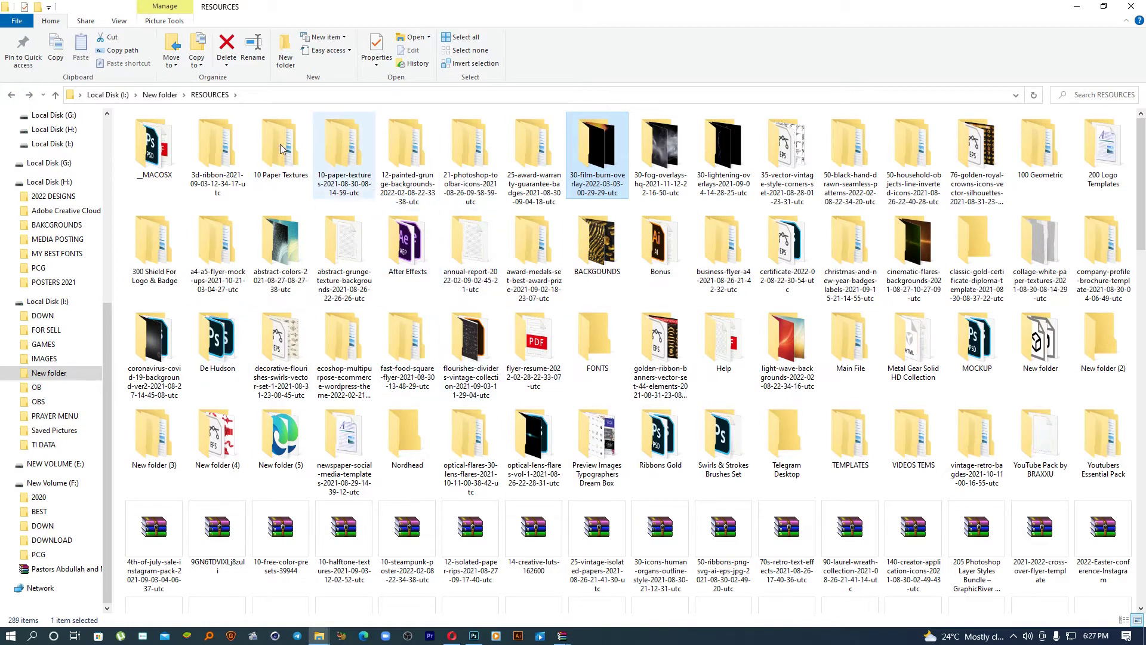
- Open 10-paper-textures > 6 Burnt Edge Papers(PNG) and drag BurntEdges5 into Photoshop
{"action": "left_click", "coordinate": [327, 149]}
{"action": "double_click", "coordinate": [327, 149]}
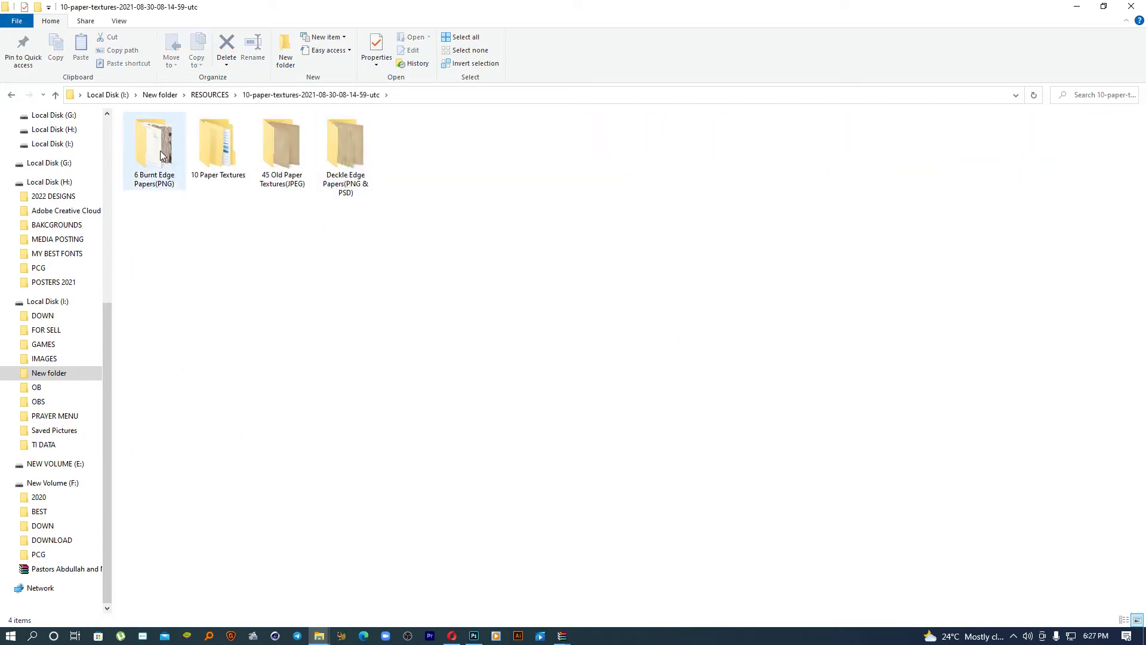
{"action": "double_click", "coordinate": [163, 156]}
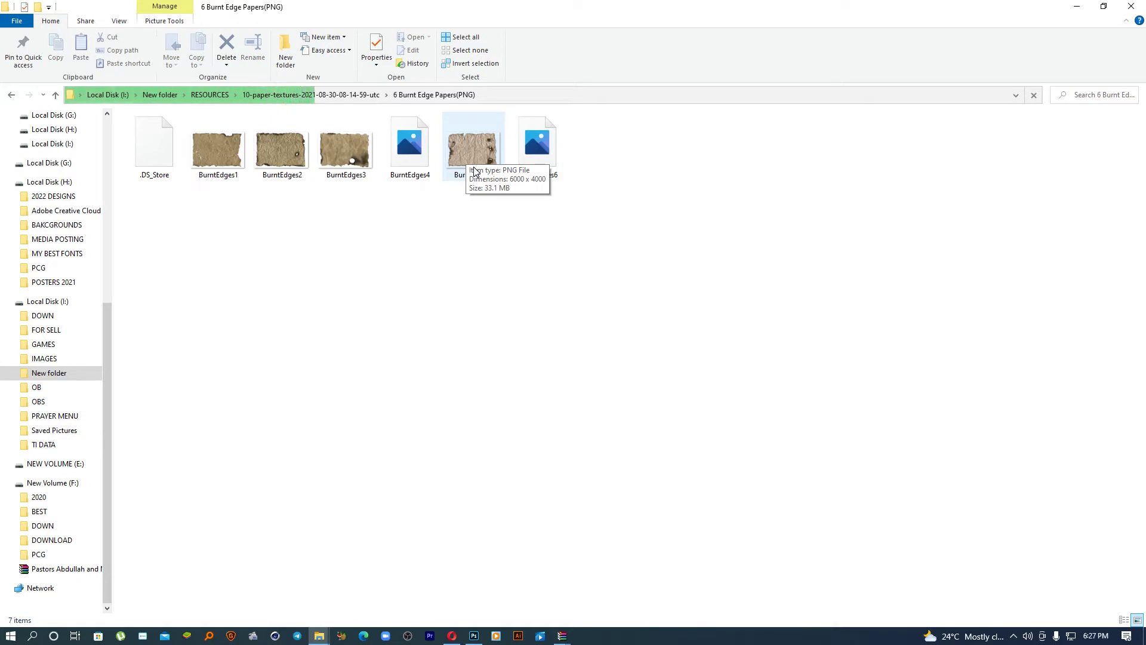
{"action": "left_click_drag", "start_coordinate": [474, 171], "coordinate": [484, 390]}
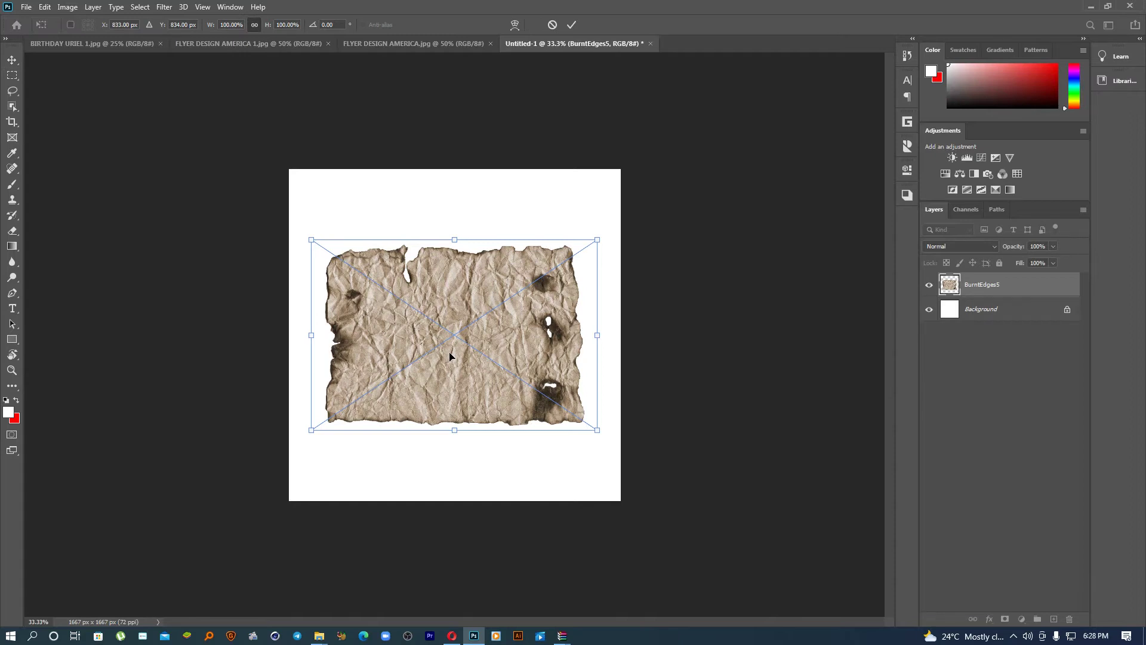
- Commit BurntEdges5 and add a beige Solid Color fill, sampled from the paper, beneath it
{"action": "left_click", "coordinate": [570, 23]}
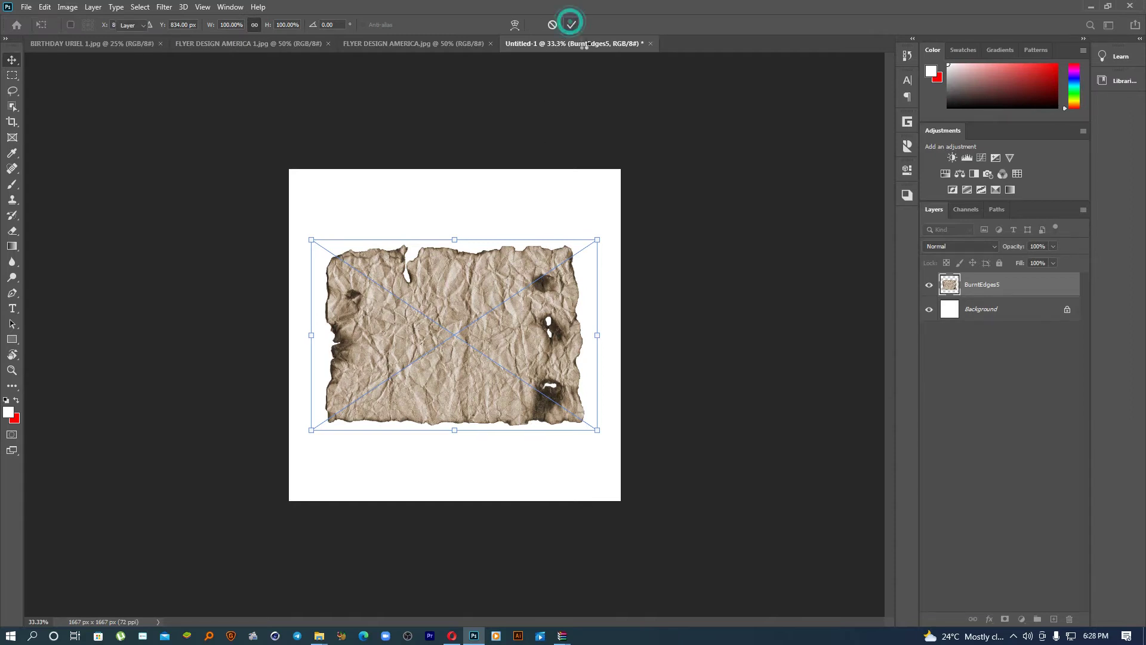
{"action": "left_click", "coordinate": [953, 309]}
{"action": "left_click", "coordinate": [1022, 619]}
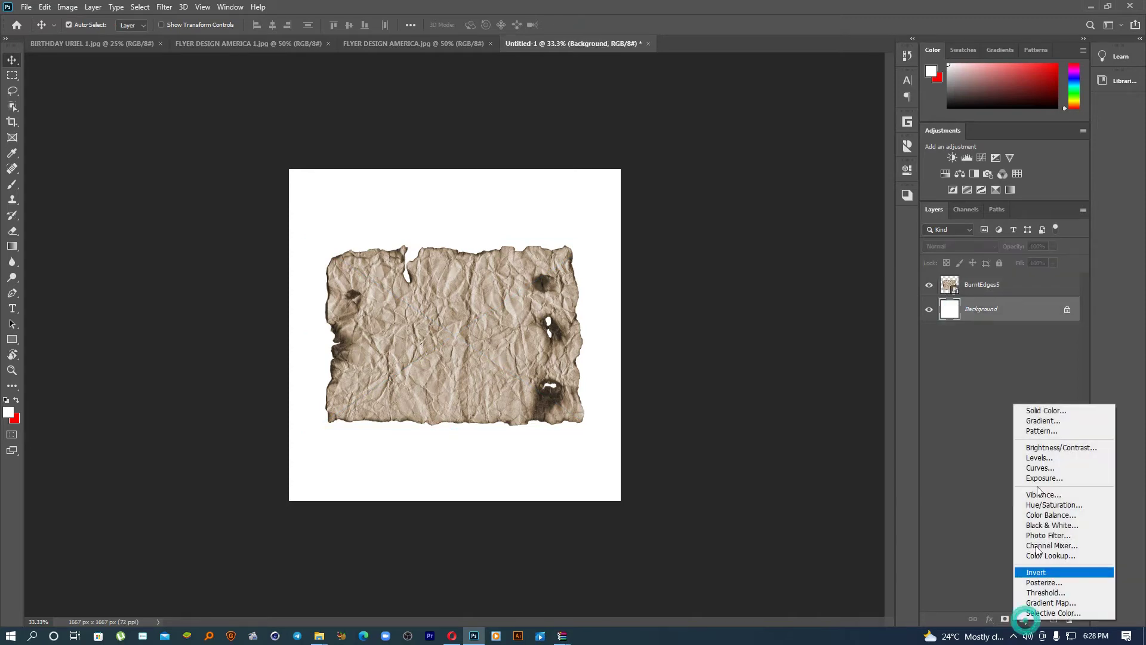
{"action": "left_click", "coordinate": [1045, 411]}
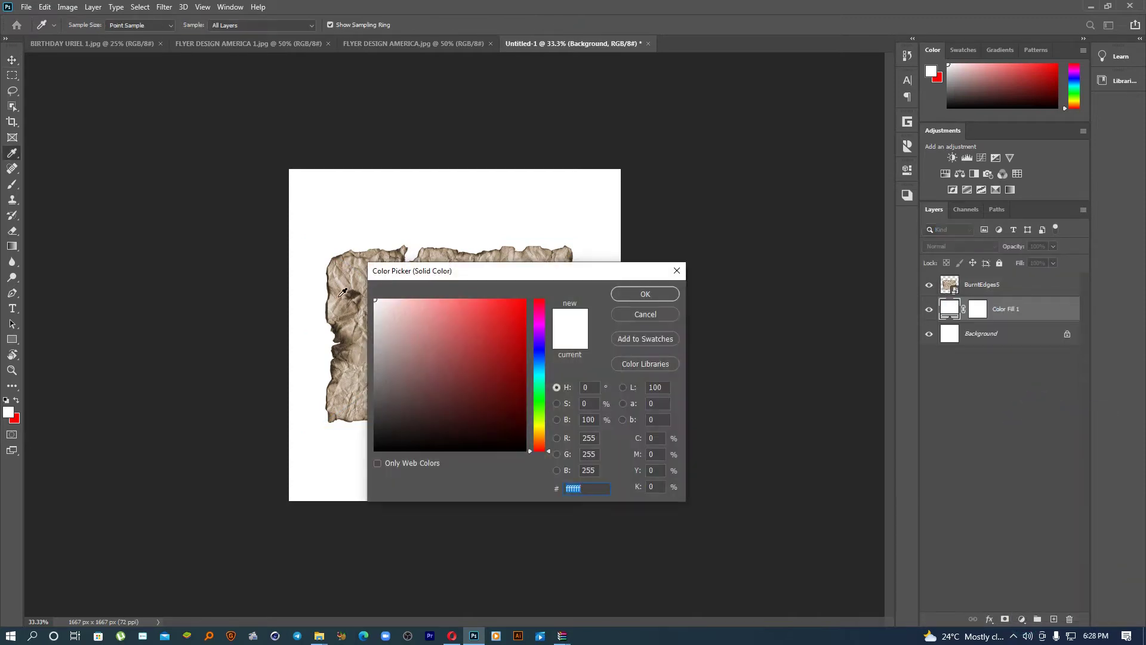
{"action": "left_click", "coordinate": [342, 292]}
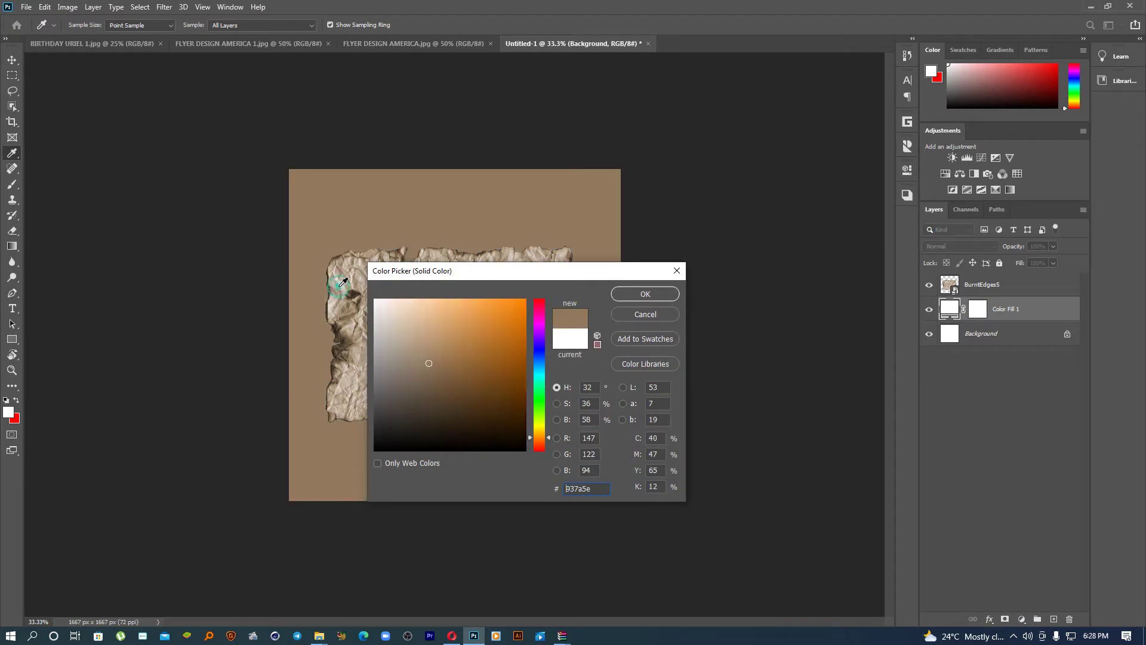
{"action": "left_click", "coordinate": [341, 257]}
{"action": "left_click", "coordinate": [644, 293]}
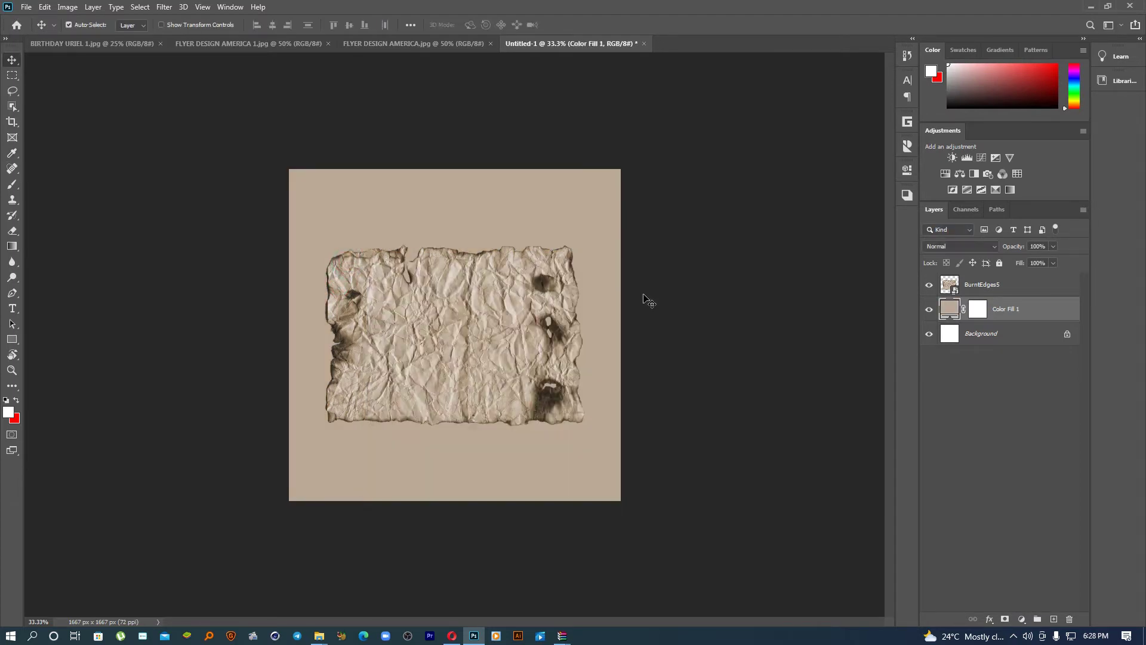
{"action": "left_click", "coordinate": [544, 309]}
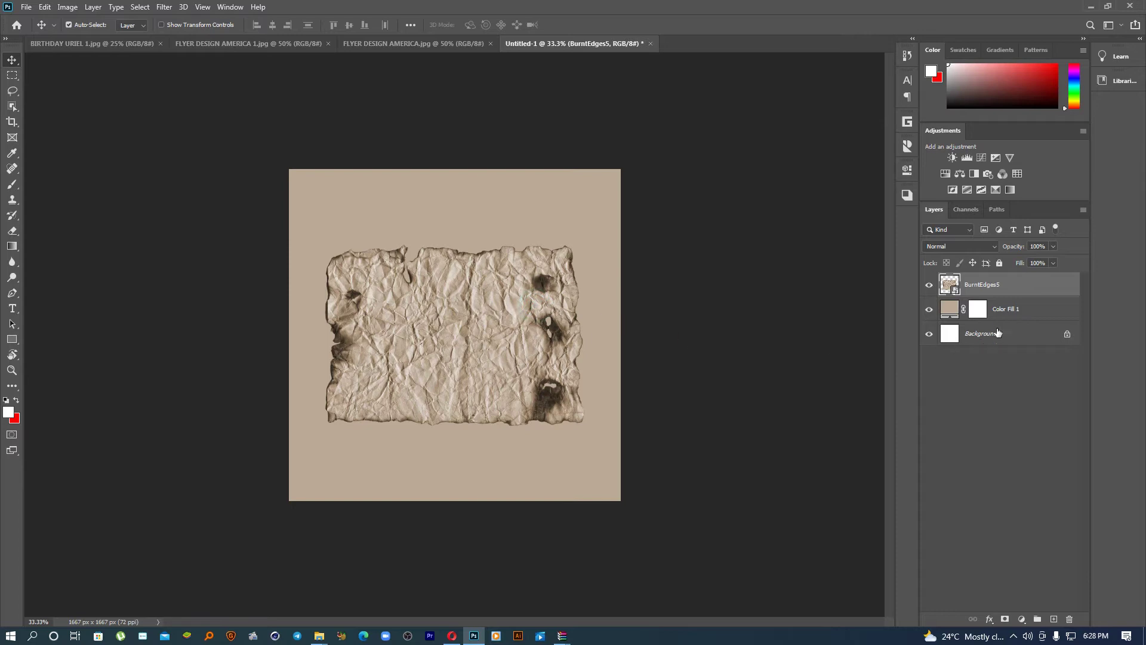
- Rasterize BurntEdges5, duplicate it, and convert both copies to smart objects
{"action": "right_click", "coordinate": [1041, 291]}
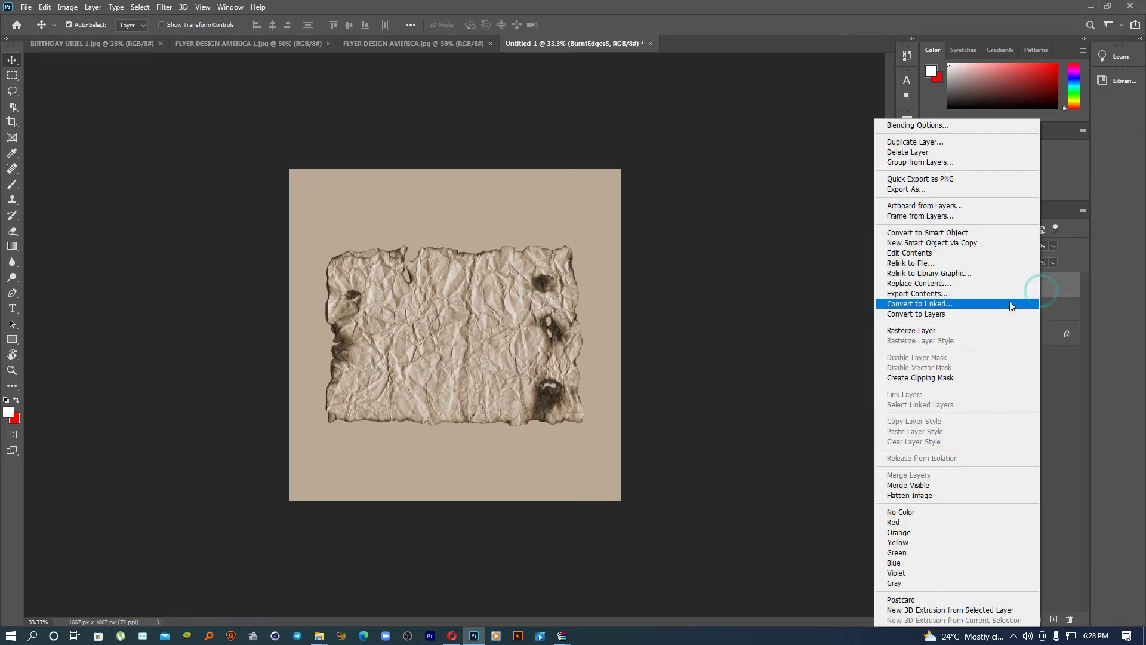
{"action": "left_click", "coordinate": [928, 330]}
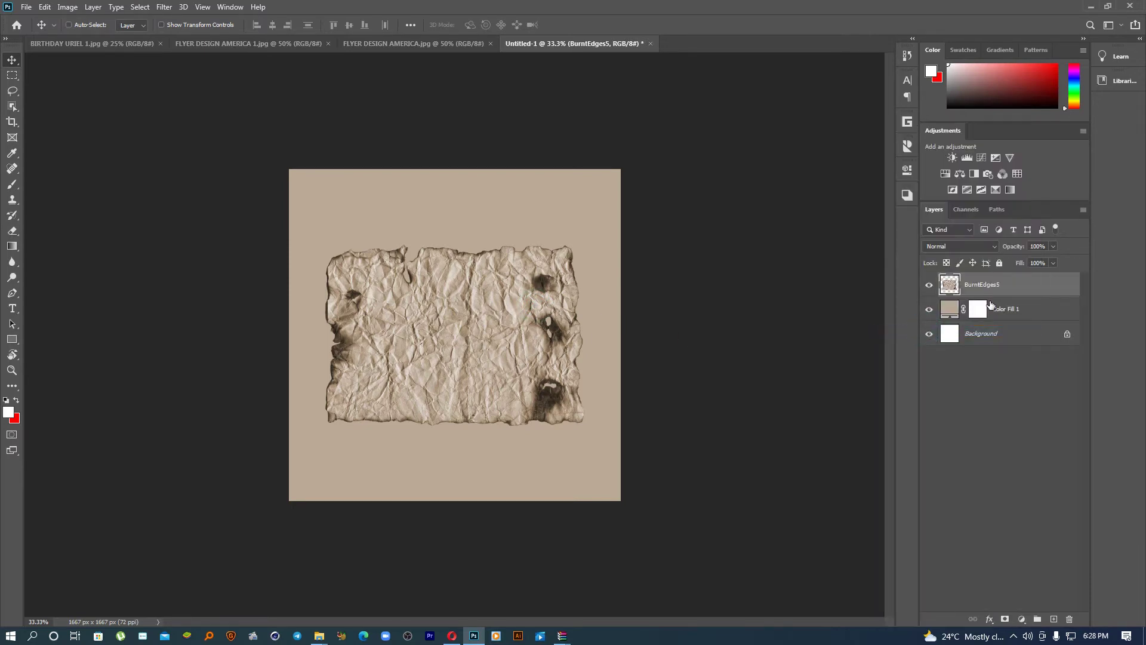
{"action": "left_click", "coordinate": [992, 309]}
{"action": "right_click", "coordinate": [1035, 314]}
{"action": "left_click", "coordinate": [918, 293]}
{"action": "left_click", "coordinate": [1014, 285]}
{"action": "right_click", "coordinate": [1030, 289]}
{"action": "left_click", "coordinate": [944, 288]}
{"action": "left_click", "coordinate": [1020, 315]}
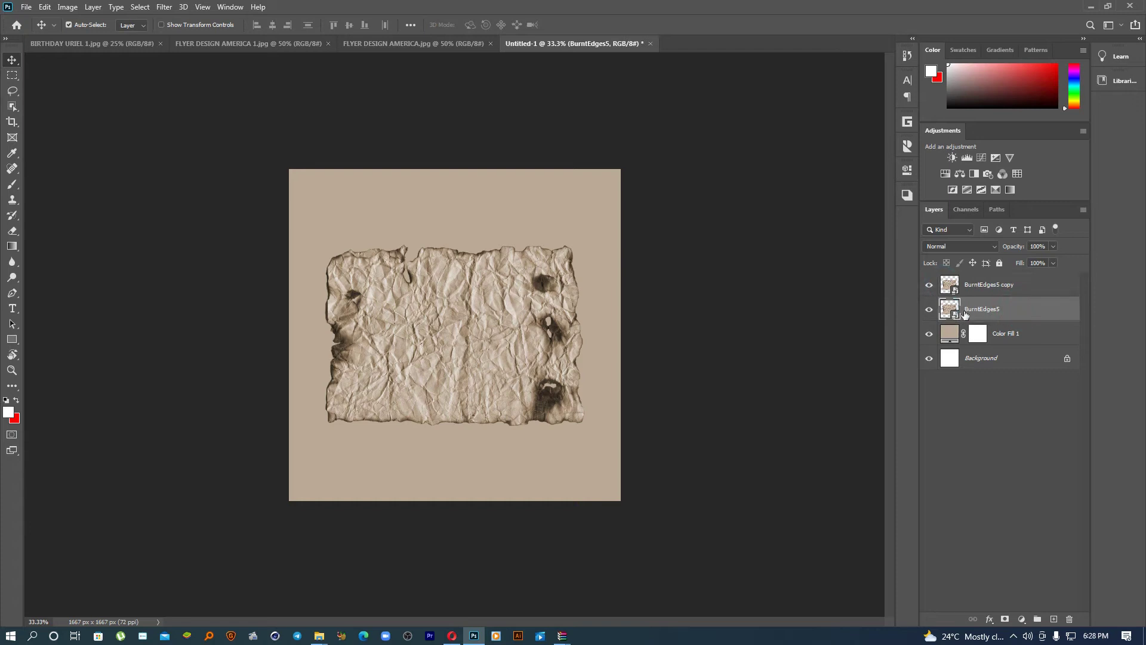
- Scale BurntEdges5 up to about 215% and shift it to cover the whole canvas
{"action": "key", "text": "ctrl+t"}
{"action": "left_click_drag", "start_coordinate": [584, 244], "coordinate": [739, 131]}
{"action": "left_click_drag", "start_coordinate": [634, 270], "coordinate": [620, 249]}
{"action": "left_click", "coordinate": [572, 25]}
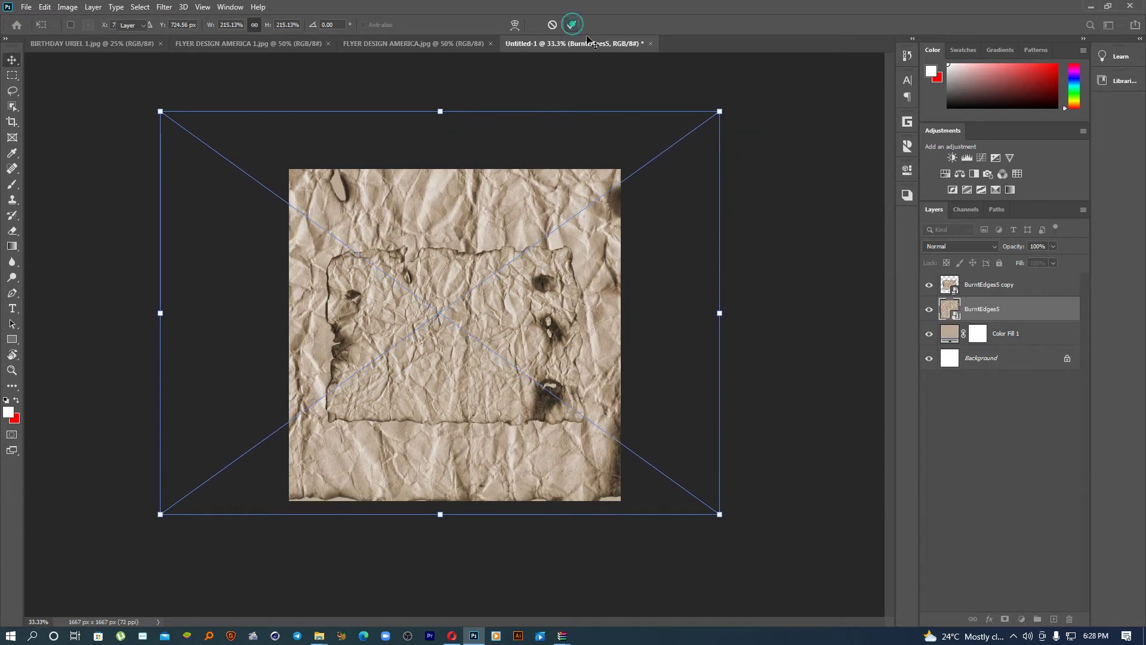
- Set BurntEdges5 to Screen blend mode and hide the BurntEdges5 copy layer
{"action": "left_click", "coordinate": [993, 248]}
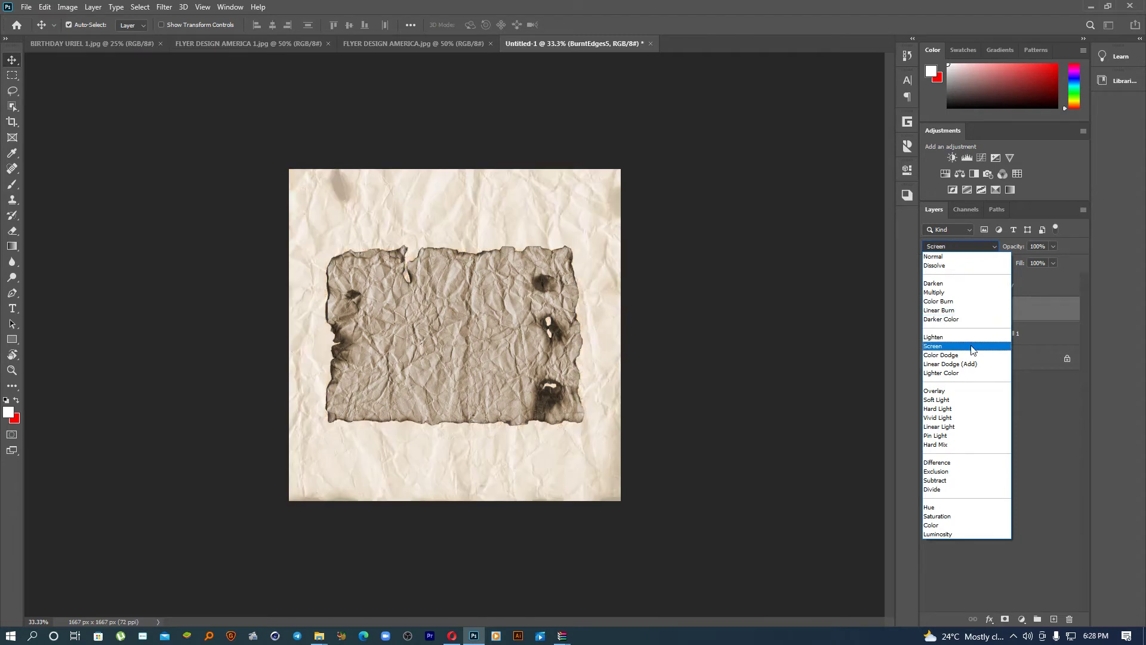
{"action": "left_click", "coordinate": [971, 346]}
{"action": "mouse_move", "coordinate": [515, 352]}
{"action": "left_mouse_down"}
{"action": "mouse_move", "coordinate": [459, 352]}
{"action": "mouse_move", "coordinate": [504, 365]}
{"action": "left_mouse_up"}
{"action": "left_click", "coordinate": [504, 365], "text": "ctrl"}
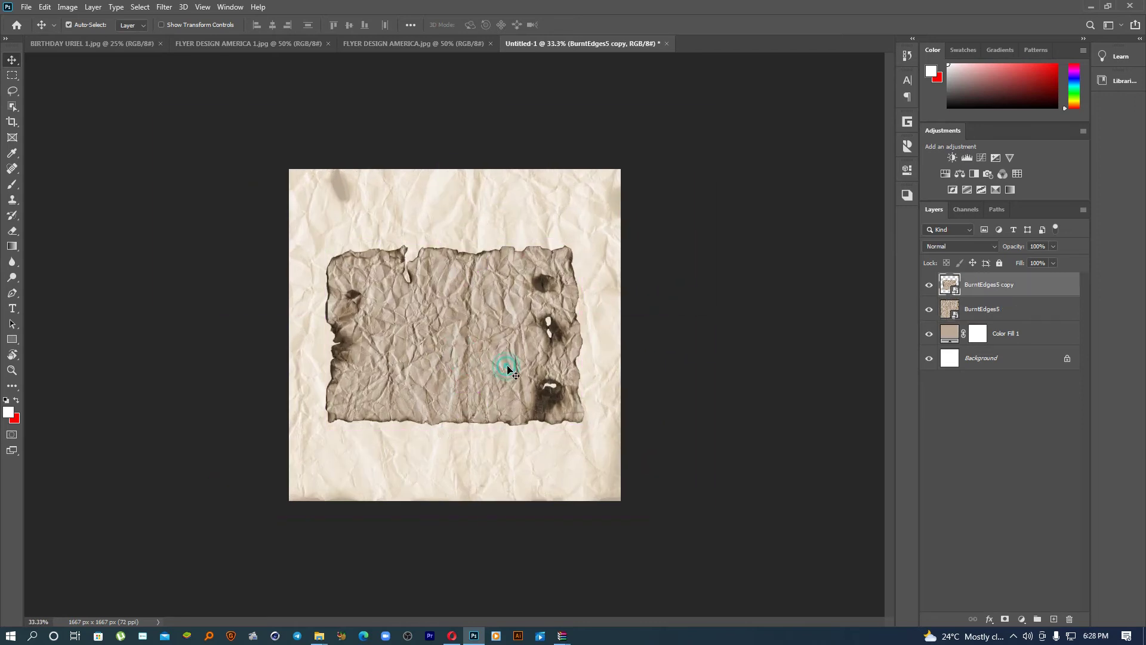
{"action": "left_click", "coordinate": [929, 284]}
{"action": "left_click_drag", "start_coordinate": [416, 346], "coordinate": [448, 360]}
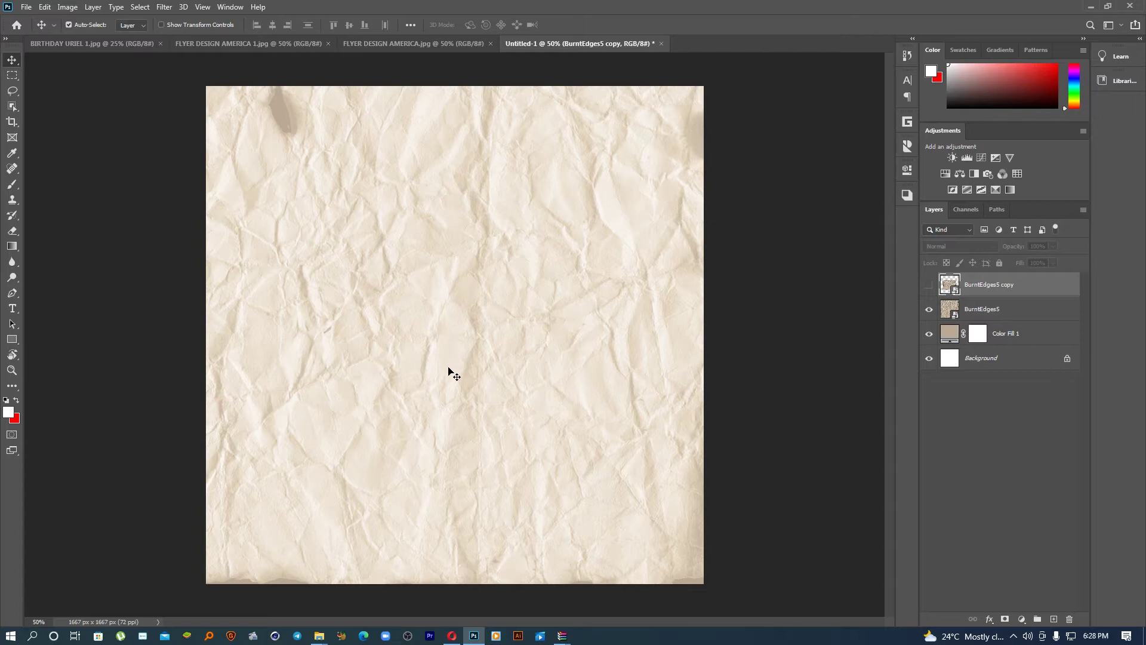
- Pick the Rectangle tool for drawing shapes on the cream paper
{"action": "left_click", "coordinate": [12, 339]}
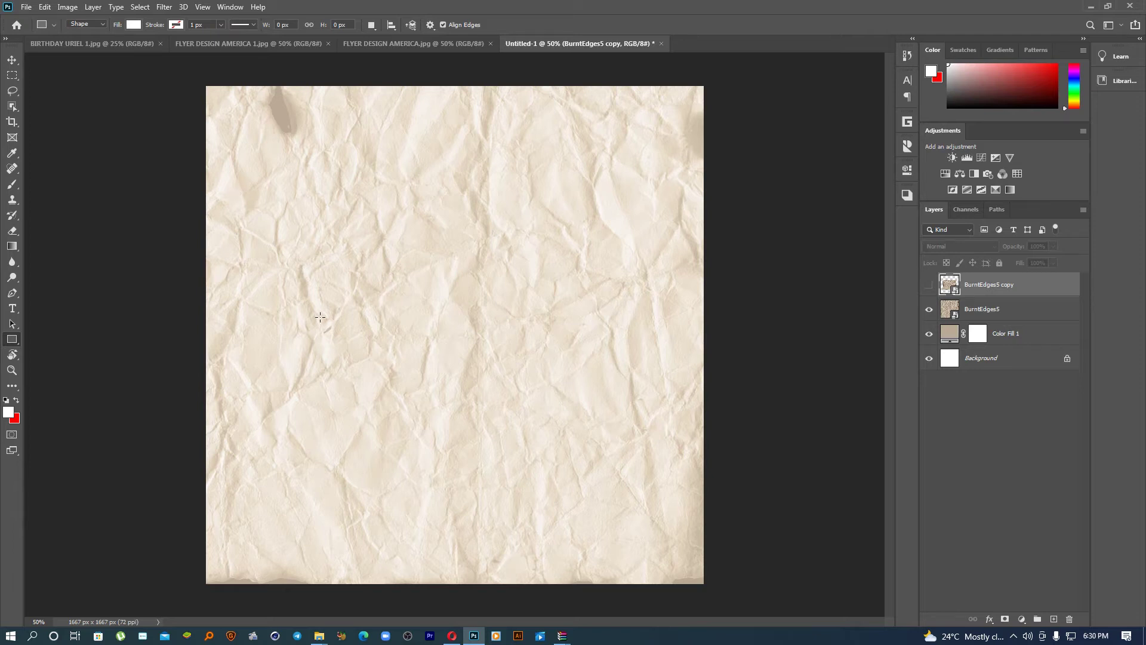
{"action": "left_click", "coordinate": [107, 44]}
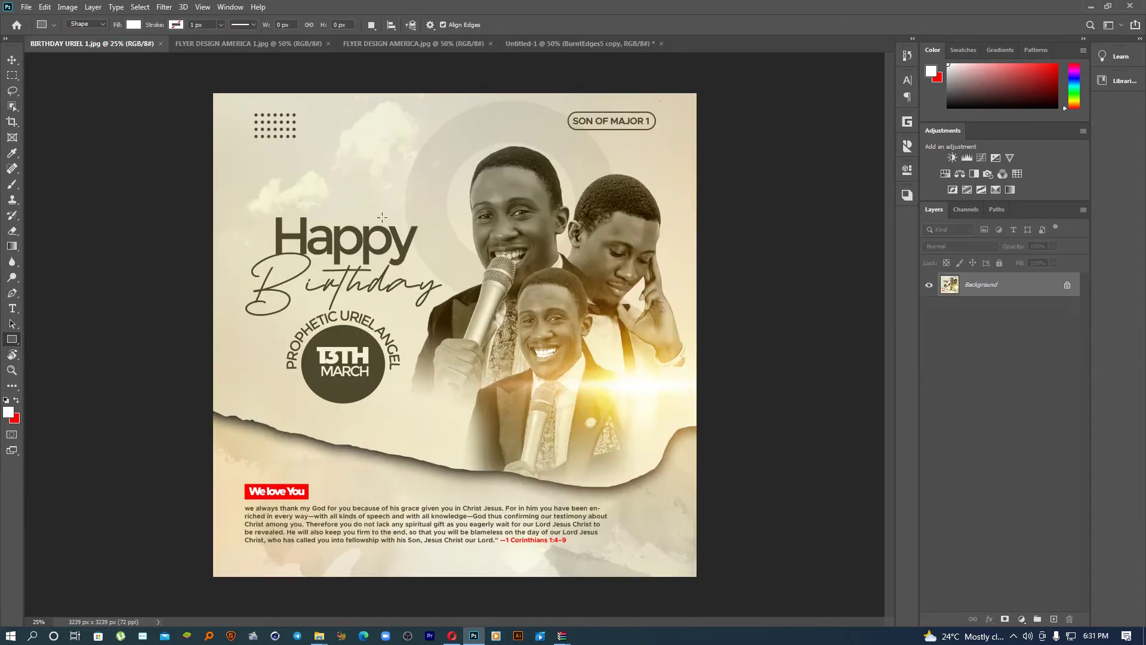
{"action": "left_click", "coordinate": [244, 44]}
{"action": "left_click", "coordinate": [384, 45]}
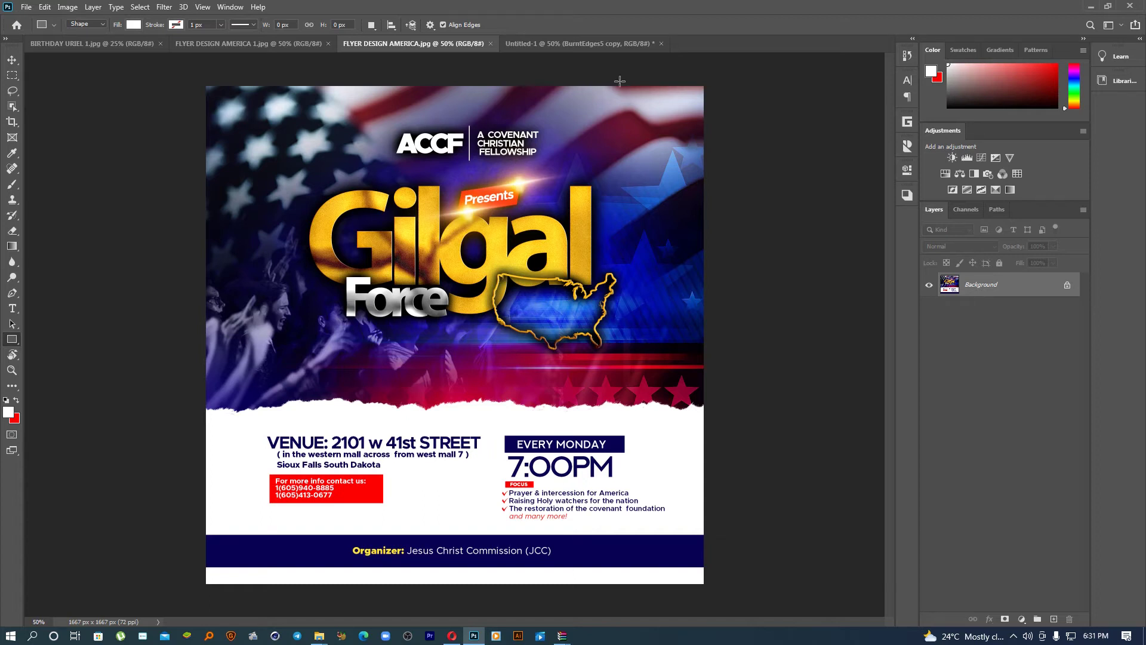
{"action": "left_click", "coordinate": [585, 44]}
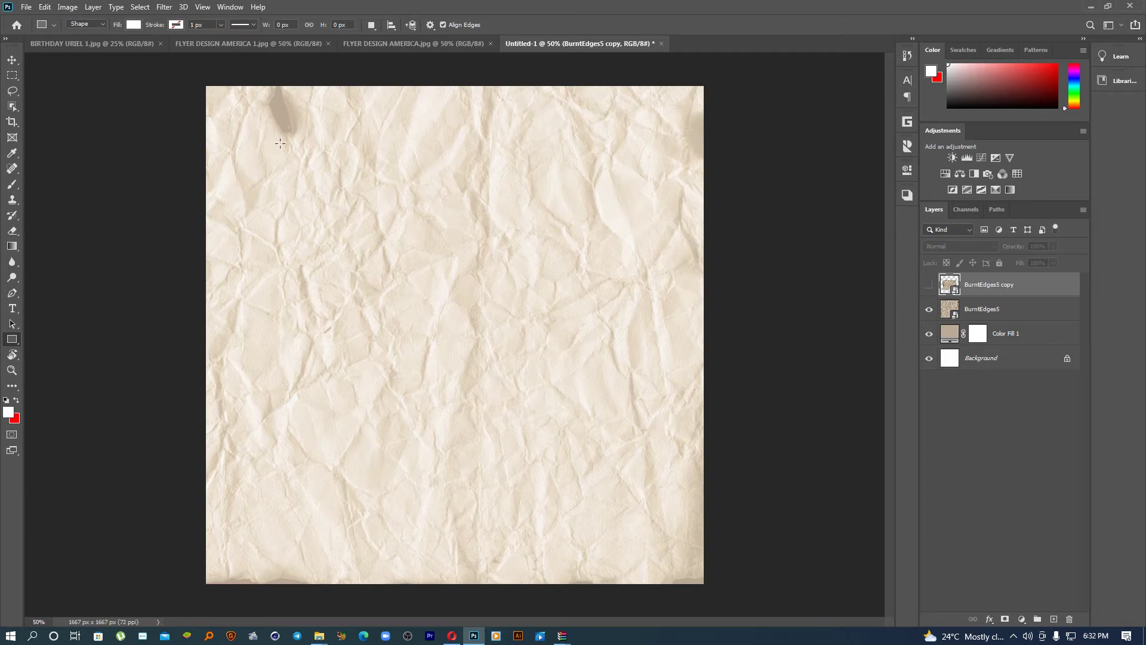
- Draw a 1459 × 1445 px rectangle, fill it with paper-sampled cream ede2d3, and open Shadowify
{"action": "left_click_drag", "start_coordinate": [241, 124], "coordinate": [676, 555]}
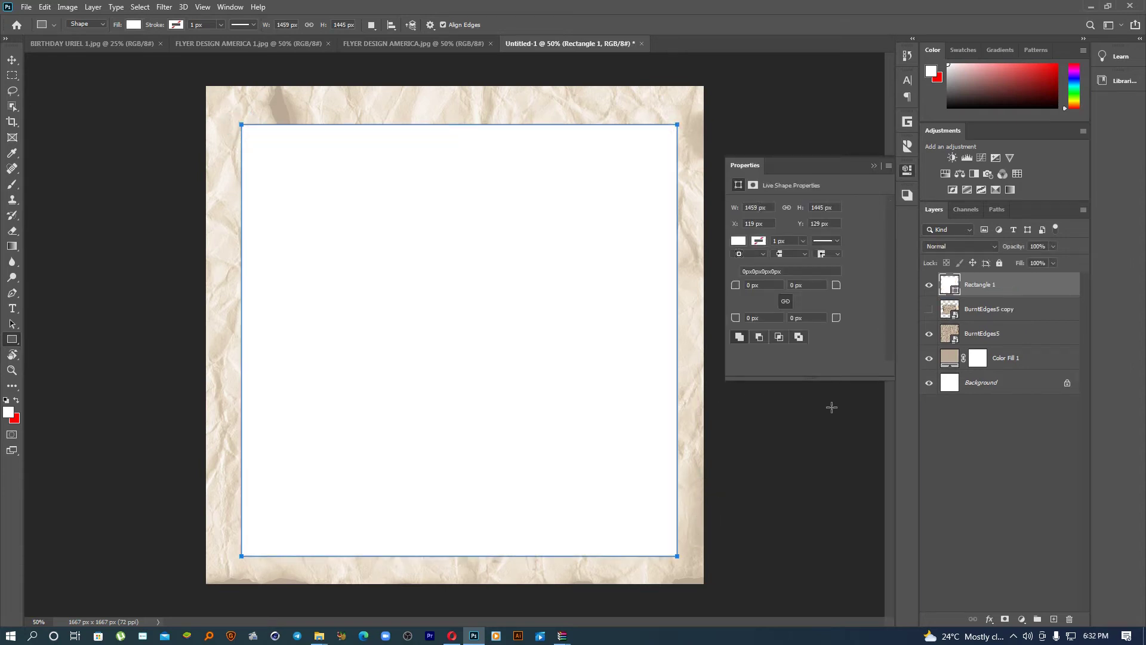
{"action": "double_click", "coordinate": [949, 282]}
{"action": "left_click", "coordinate": [516, 102]}
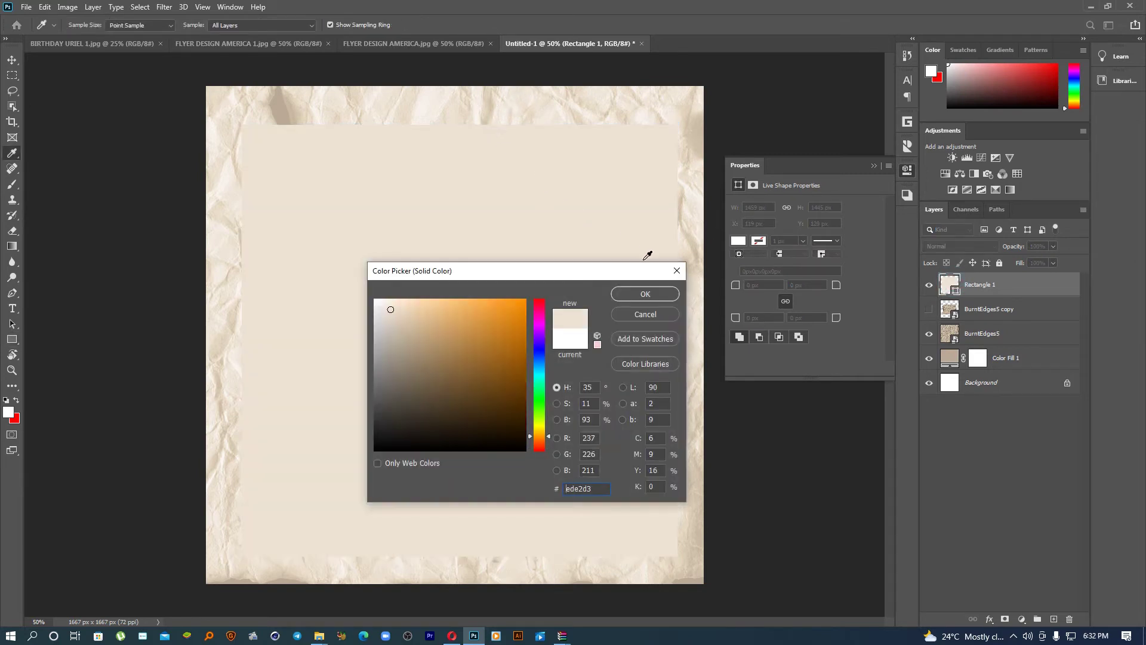
{"action": "left_click", "coordinate": [656, 297]}
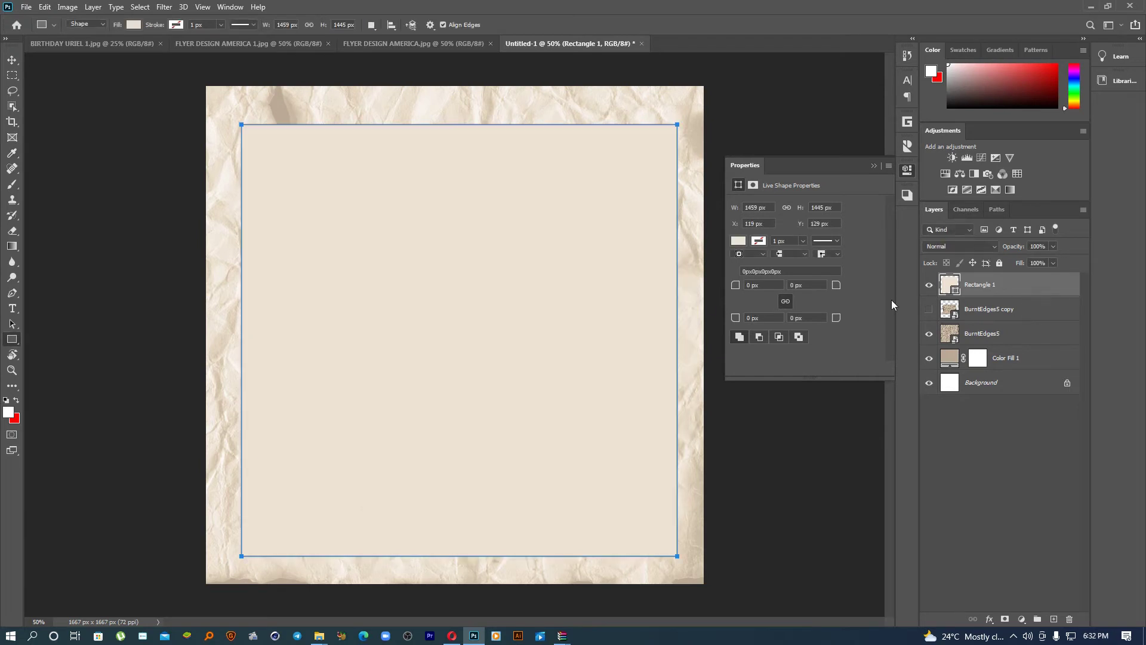
{"action": "left_click", "coordinate": [905, 196]}
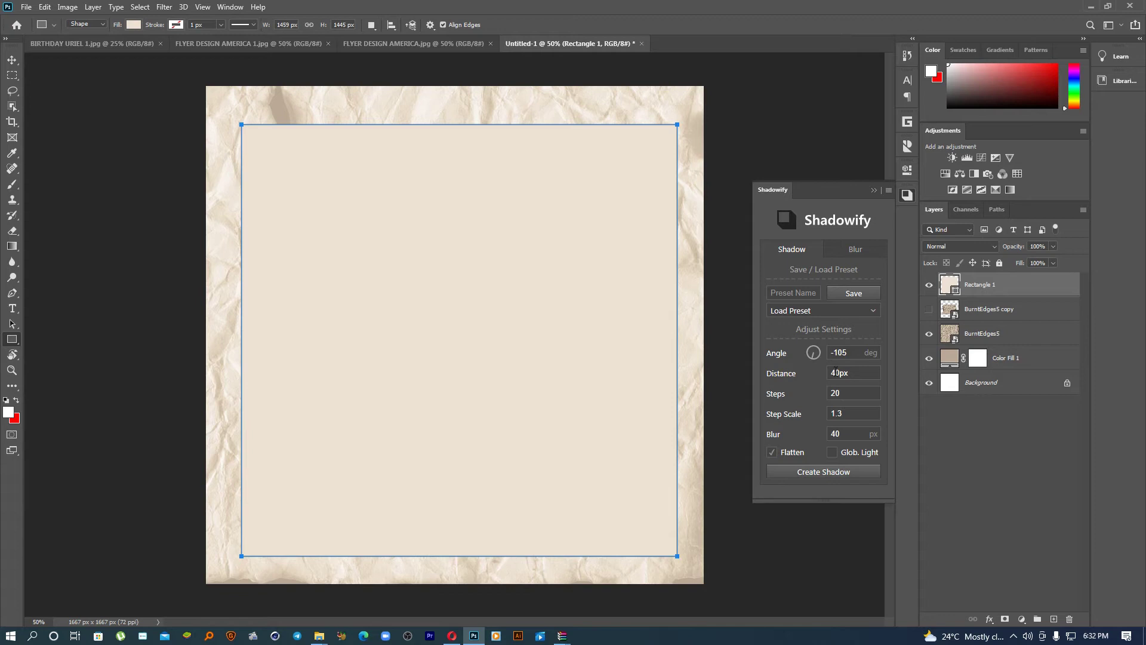
- Create a Shadowify shadow with blur 50 under Rectangle 1, then lower its fill to 46%
{"action": "left_click", "coordinate": [875, 430]}
{"action": "left_click", "coordinate": [875, 431]}
{"action": "left_click", "coordinate": [875, 431]}
{"action": "left_click", "coordinate": [875, 431]}
{"action": "left_click", "coordinate": [845, 472]}
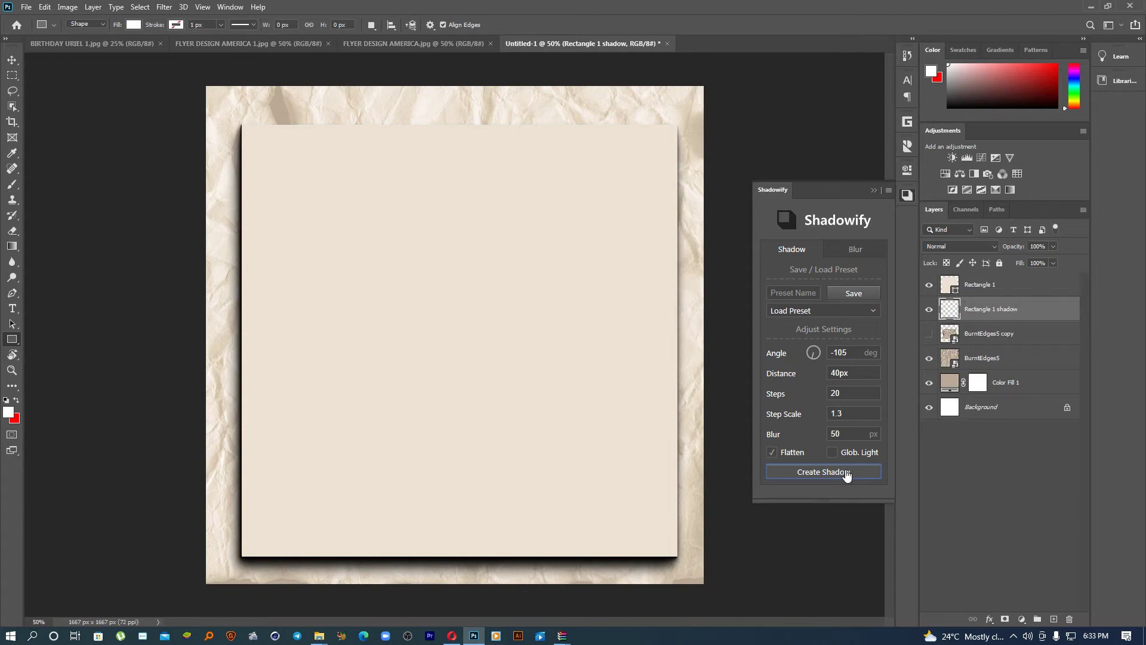
{"action": "left_click_drag", "start_coordinate": [1019, 262], "coordinate": [985, 276]}
- Commit the 46% shadow fill, close Shadowify, and move BurntEdges5 to the top of the stack
{"action": "key", "text": "Return"}
{"action": "left_click", "coordinate": [873, 189]}
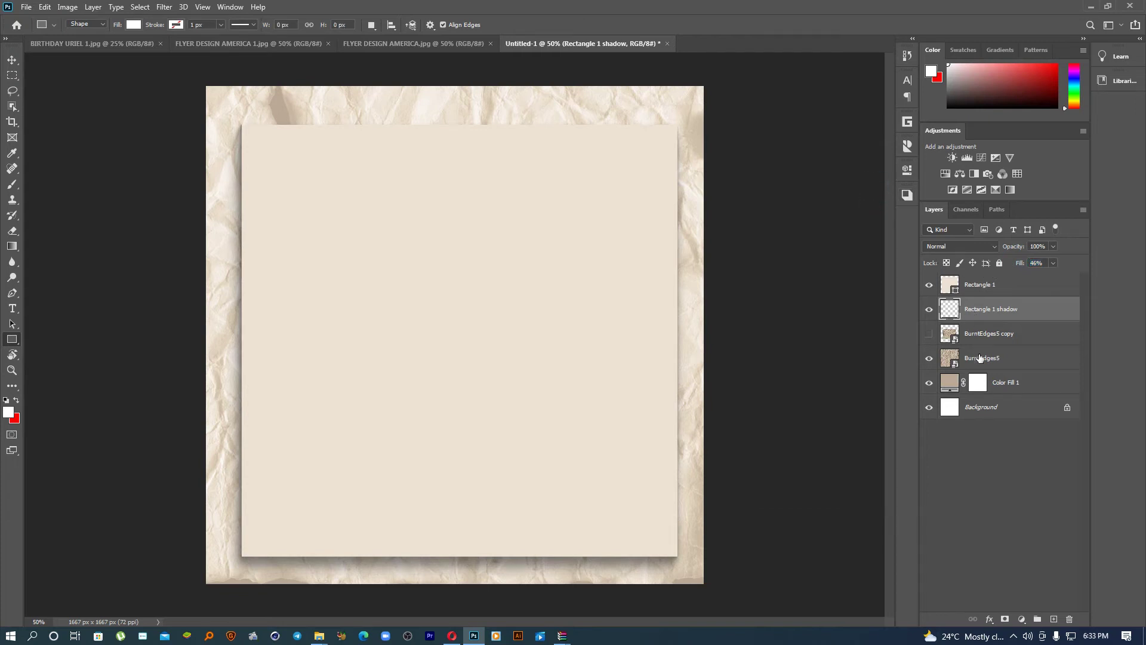
{"action": "left_click", "coordinate": [929, 358]}
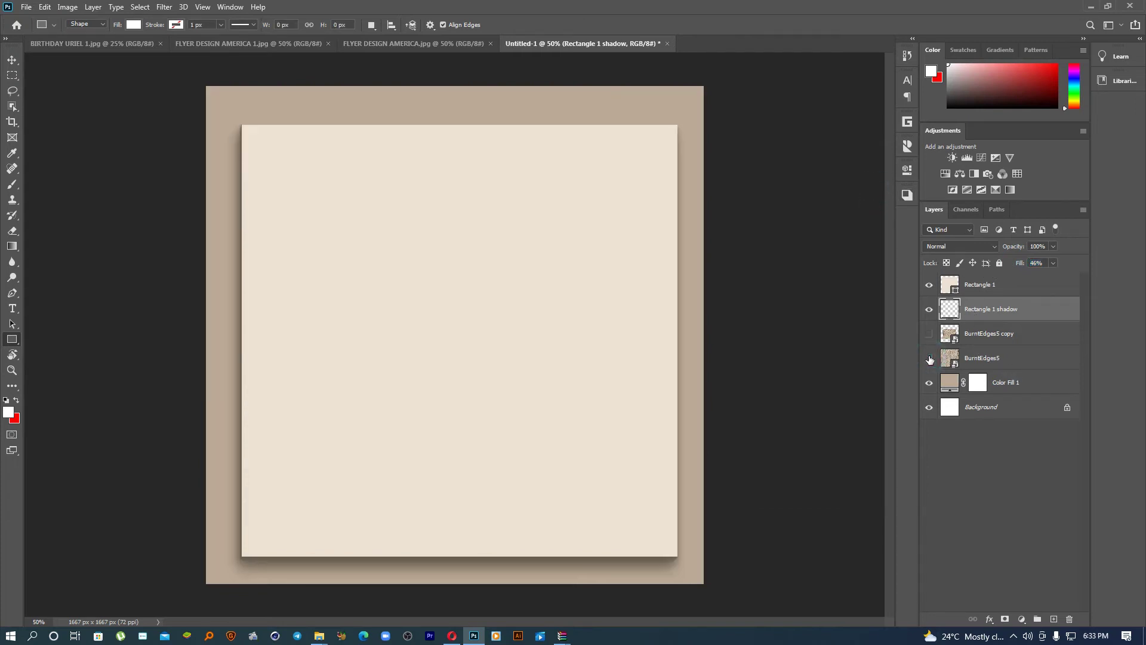
{"action": "left_click", "coordinate": [975, 365]}
{"action": "left_click_drag", "start_coordinate": [975, 366], "coordinate": [974, 286]}
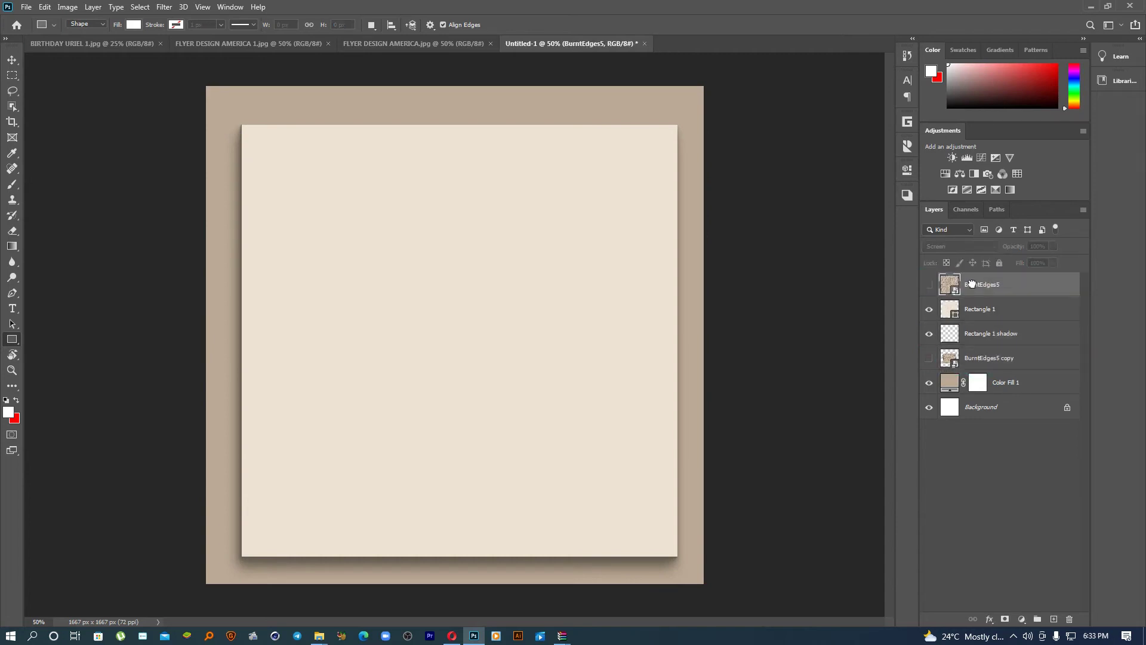
- Show BurntEdges5, clip it to Rectangle 1, and Alt-drag a copy above Color Fill 1
{"action": "left_click", "coordinate": [929, 284]}
{"action": "left_click", "coordinate": [929, 287]}
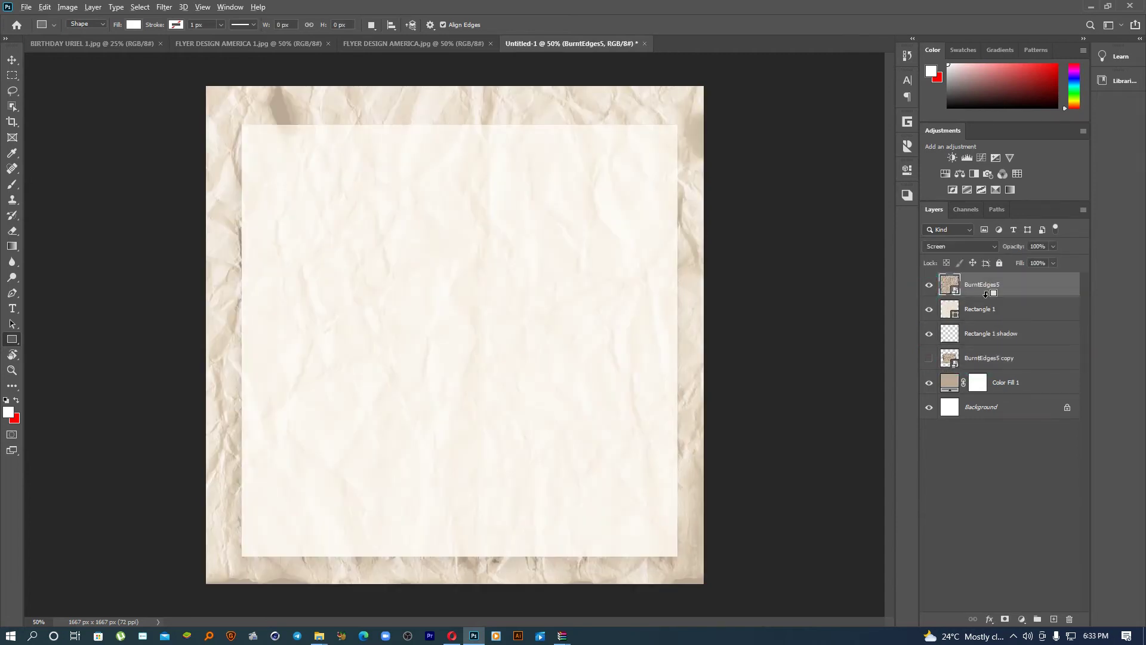
{"action": "left_click", "coordinate": [986, 297], "text": "alt"}
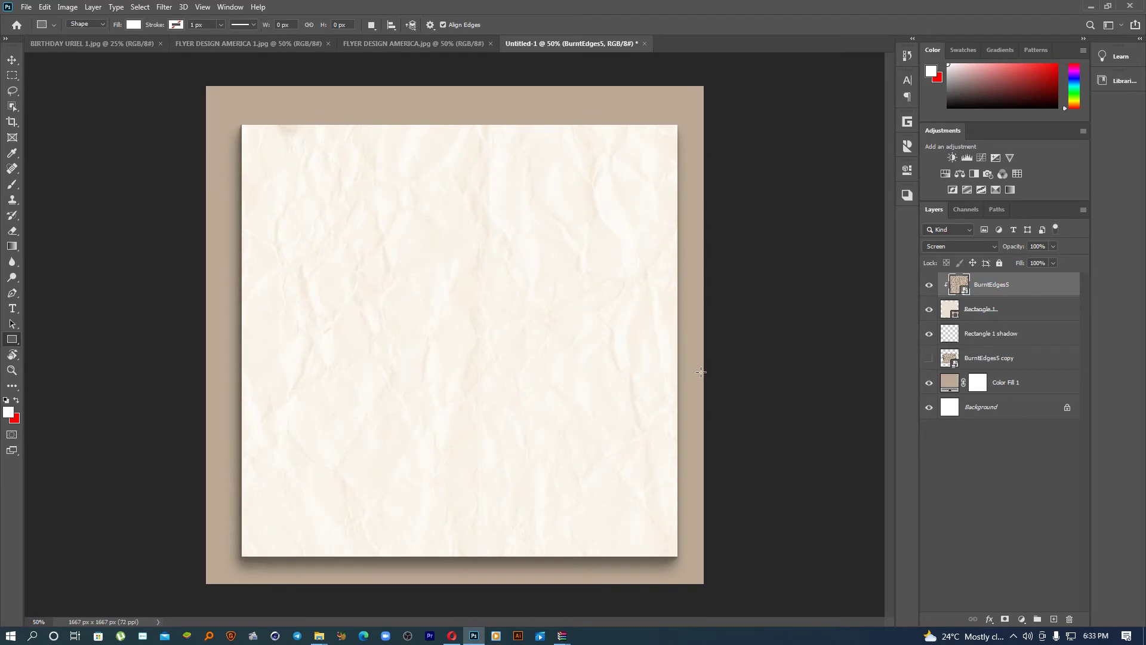
{"action": "left_click_drag", "start_coordinate": [1010, 309], "coordinate": [976, 373]}
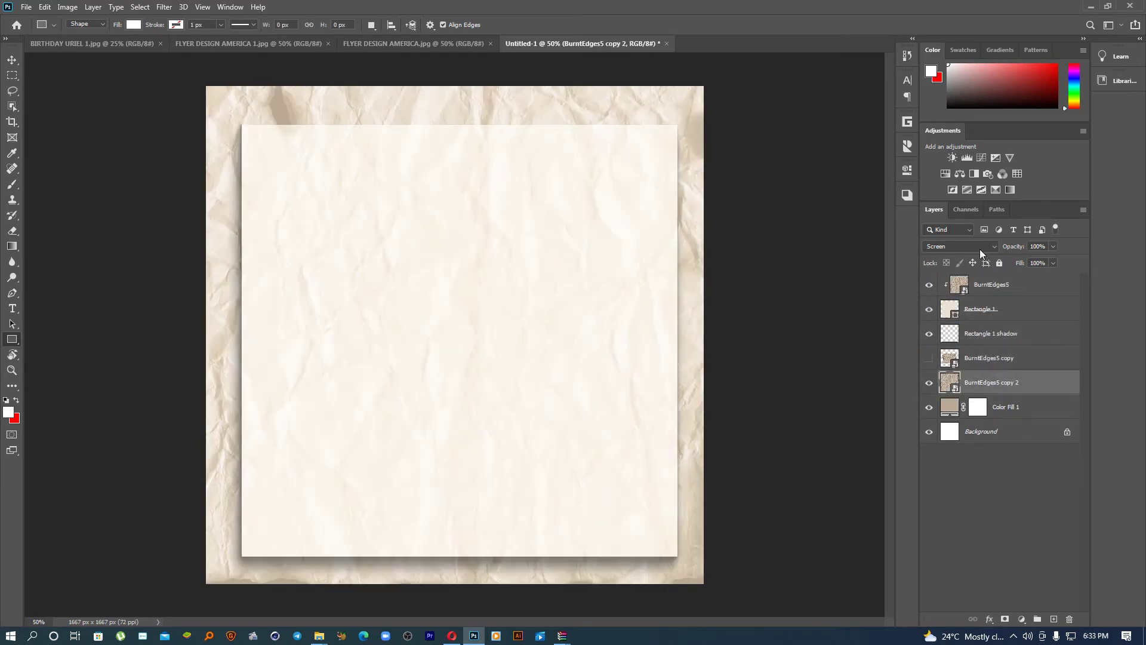
- Lower BurntEdges5 copy 2's fill from 38% down to 20% for a faint border texture
{"action": "left_click_drag", "start_coordinate": [1020, 263], "coordinate": [980, 277]}
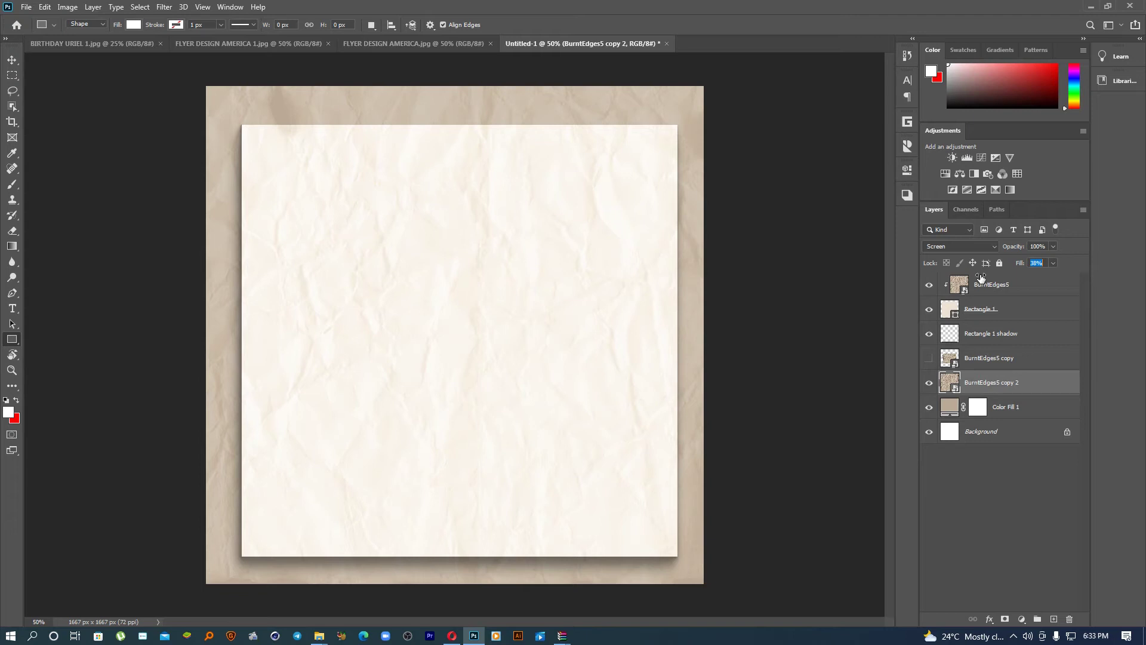
{"action": "left_click_drag", "start_coordinate": [980, 278], "coordinate": [980, 277]}
{"action": "left_click_drag", "start_coordinate": [980, 278], "coordinate": [980, 278]}
{"action": "left_click_drag", "start_coordinate": [1020, 263], "coordinate": [1010, 264]}
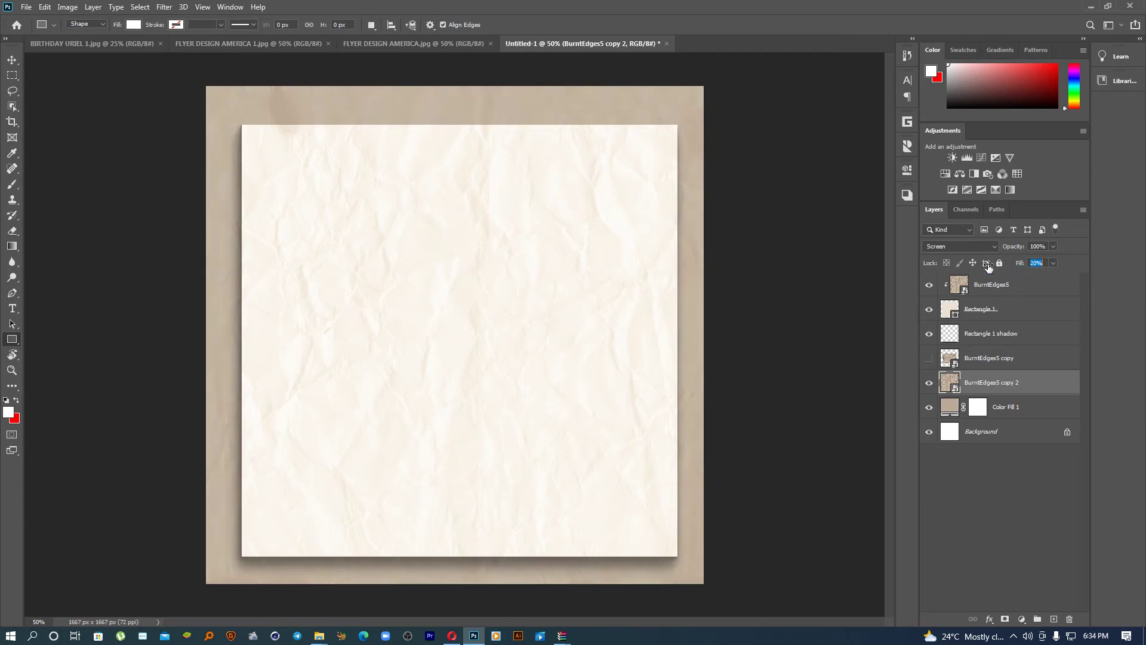
- Drag the praying family photo from File Explorer's IMAGES folder into the Photoshop flyer
{"action": "mouse_move", "coordinate": [320, 635]}
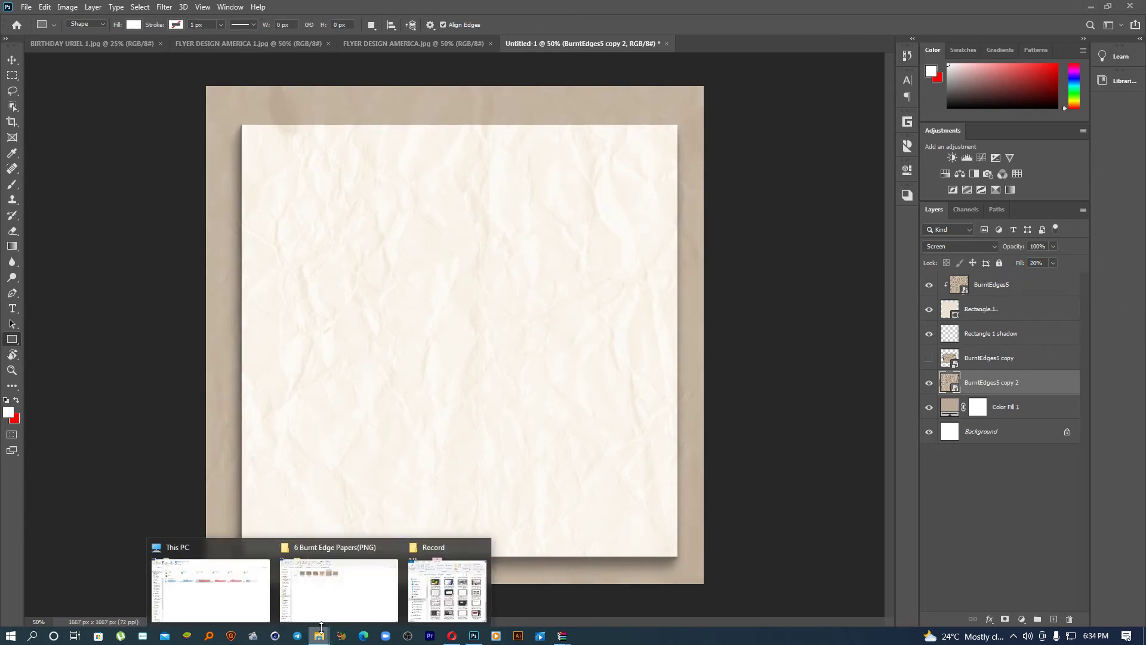
{"action": "left_click", "coordinate": [336, 591]}
{"action": "left_click", "coordinate": [57, 363]}
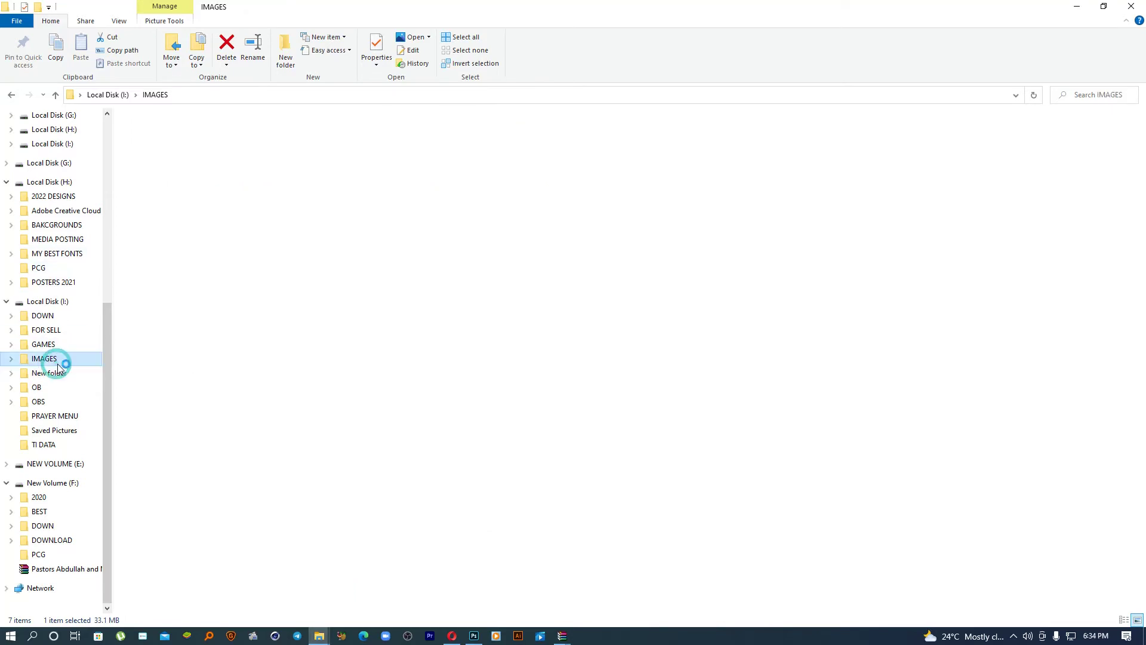
{"action": "left_click", "coordinate": [535, 269]}
{"action": "left_click_drag", "start_coordinate": [534, 269], "coordinate": [547, 218]}
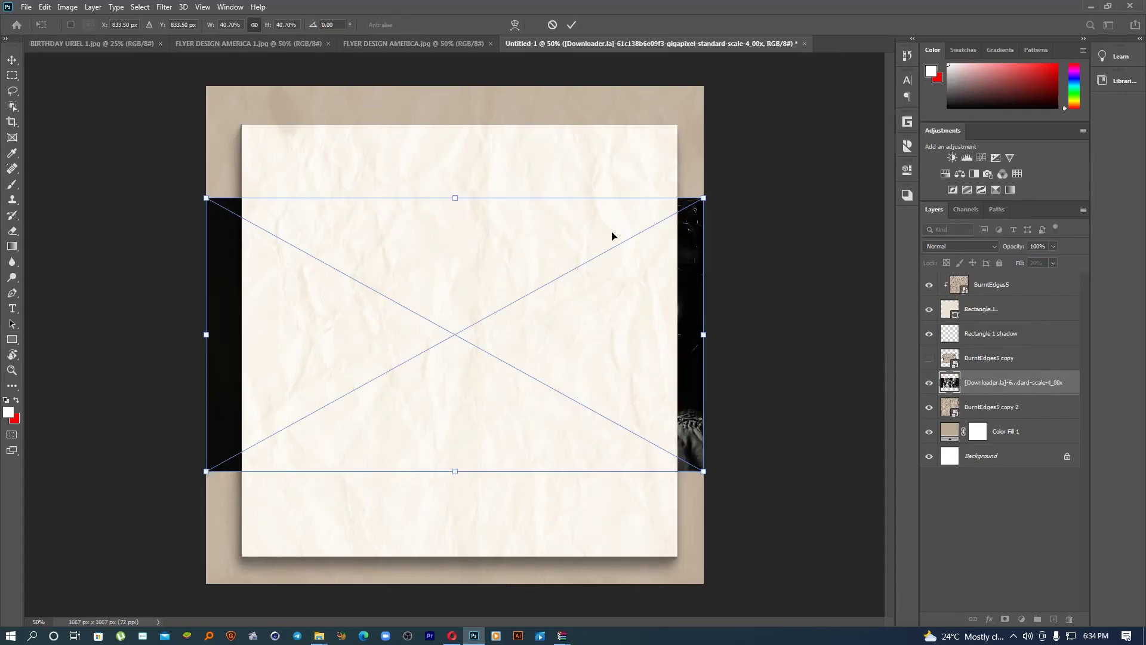
- Place the photo at the top of the layers in Normal mode, clipped and moved to the panel's top edge
{"action": "left_click", "coordinate": [570, 27]}
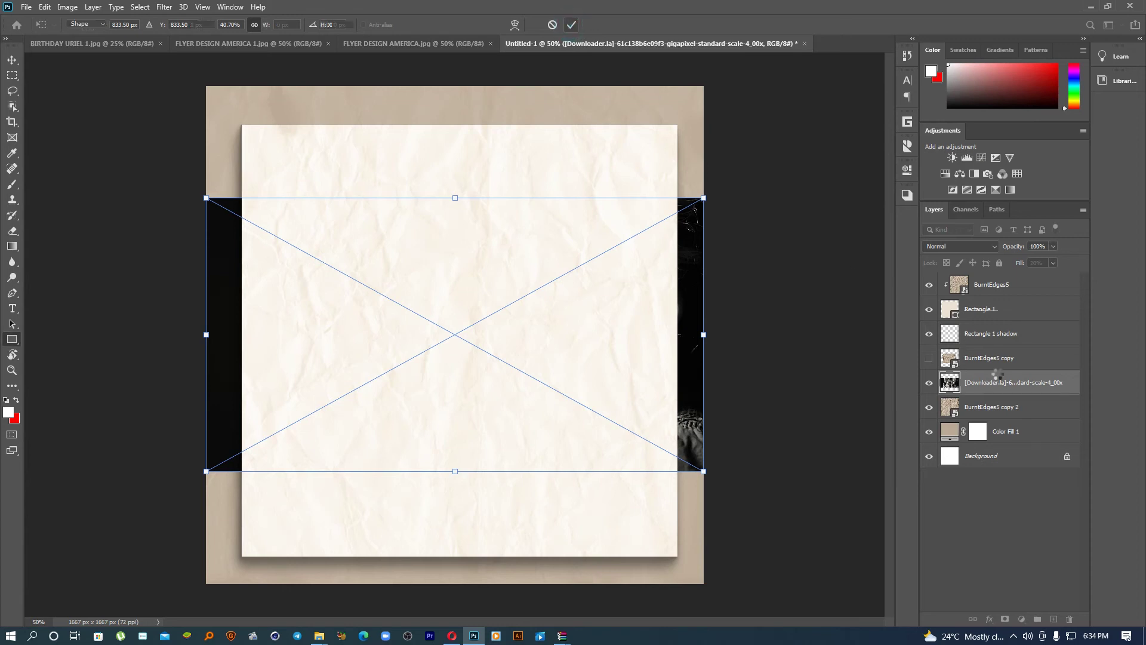
{"action": "left_click_drag", "start_coordinate": [1006, 358], "coordinate": [987, 274]}
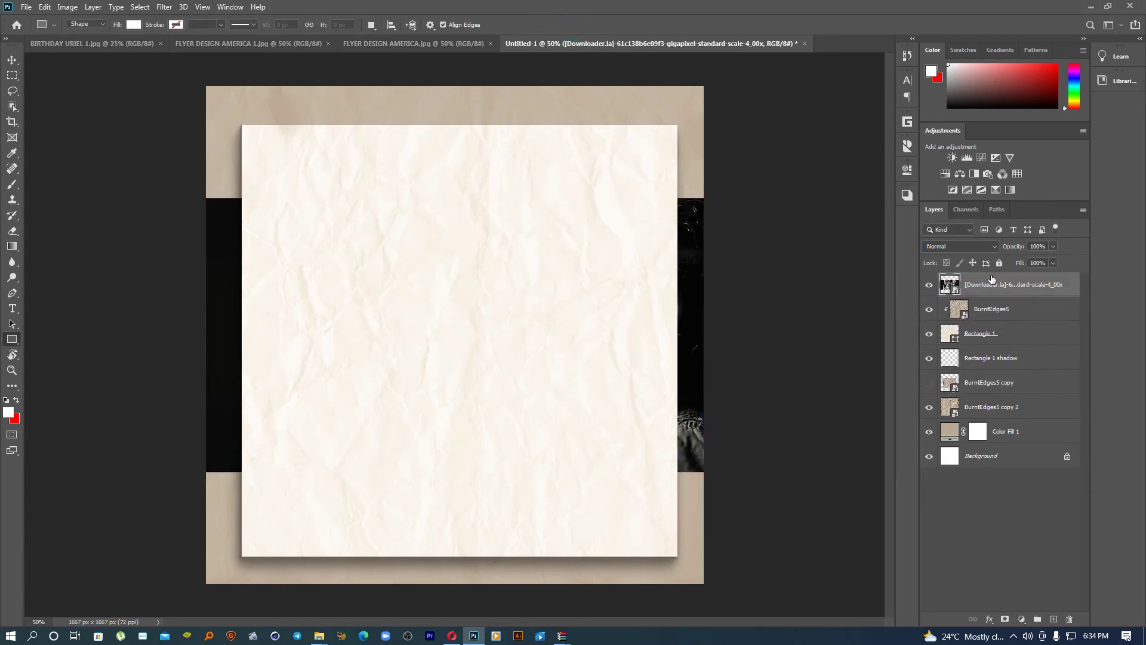
{"action": "left_click", "coordinate": [960, 246]}
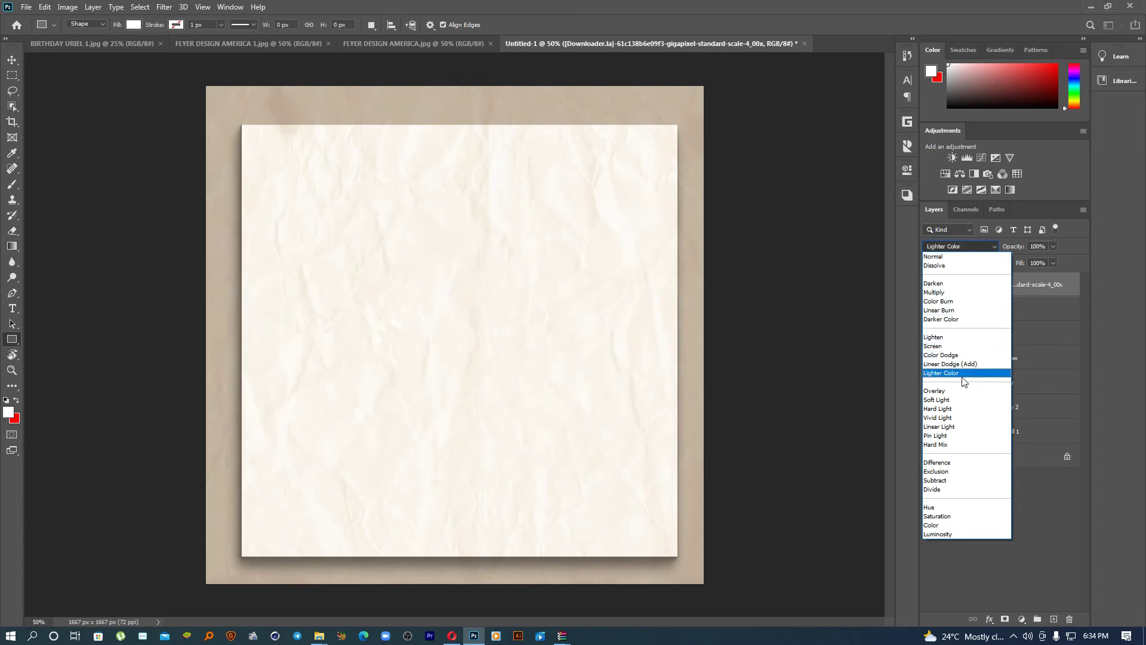
{"action": "key", "text": "Escape"}
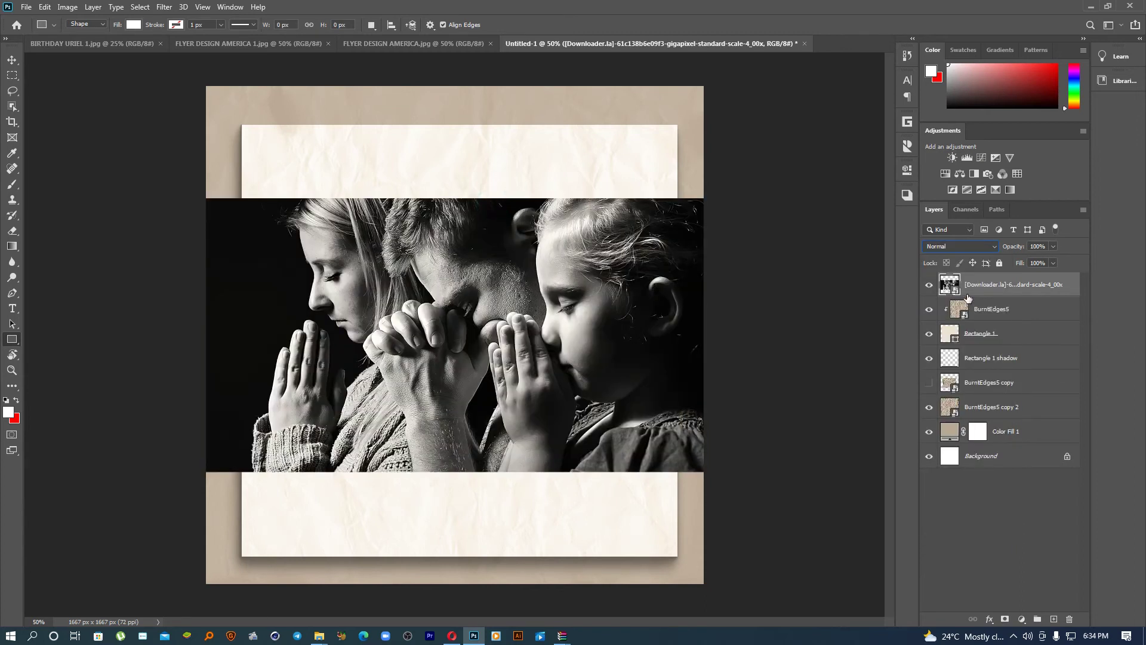
{"action": "left_click", "coordinate": [975, 295], "text": "alt"}
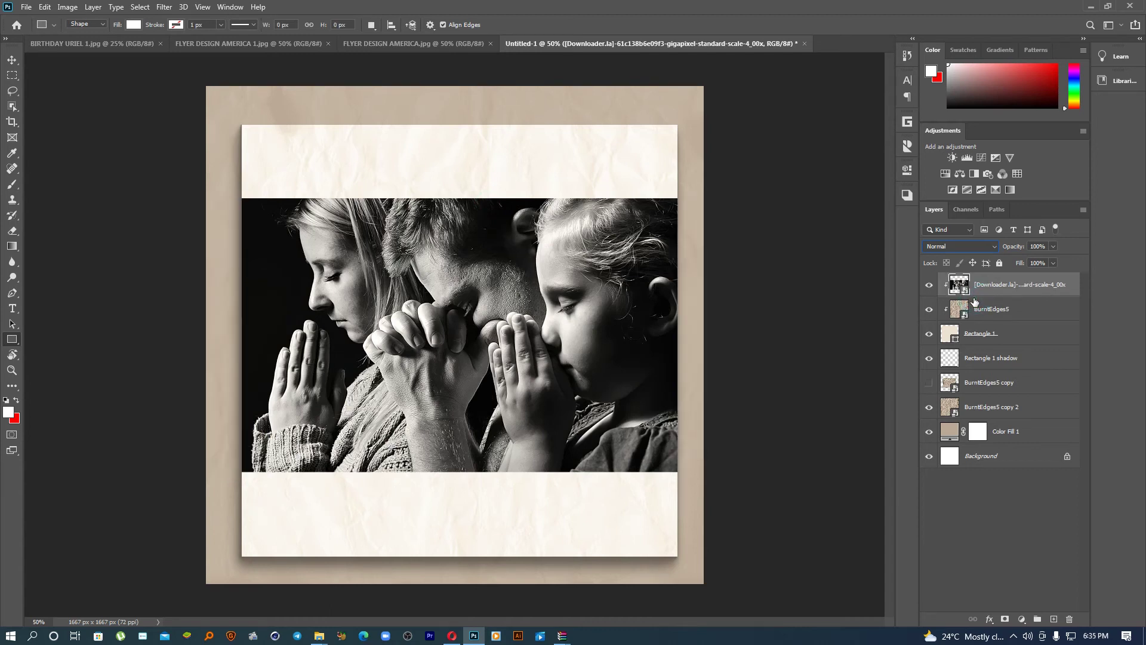
{"action": "left_click", "coordinate": [12, 59]}
{"action": "left_click_drag", "start_coordinate": [565, 317], "coordinate": [557, 244]}
- Add a layer mask and drag a gradient fading the photo downward from the man's head
{"action": "left_click", "coordinate": [1005, 619]}
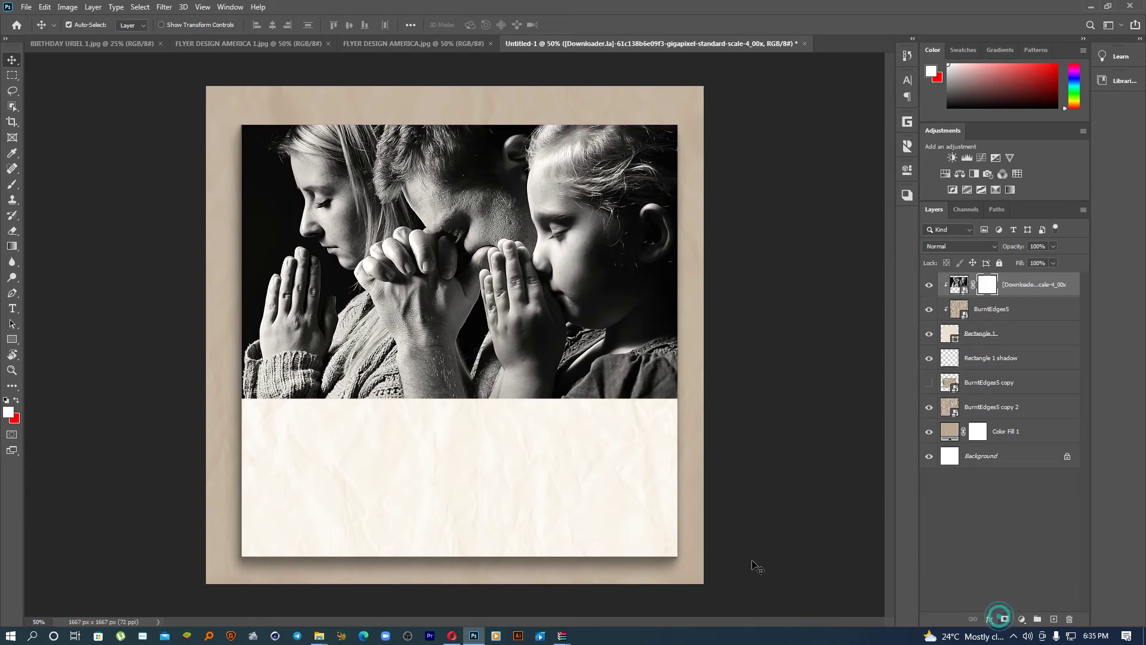
{"action": "left_click", "coordinate": [12, 246]}
{"action": "left_click_drag", "start_coordinate": [461, 165], "coordinate": [460, 394]}
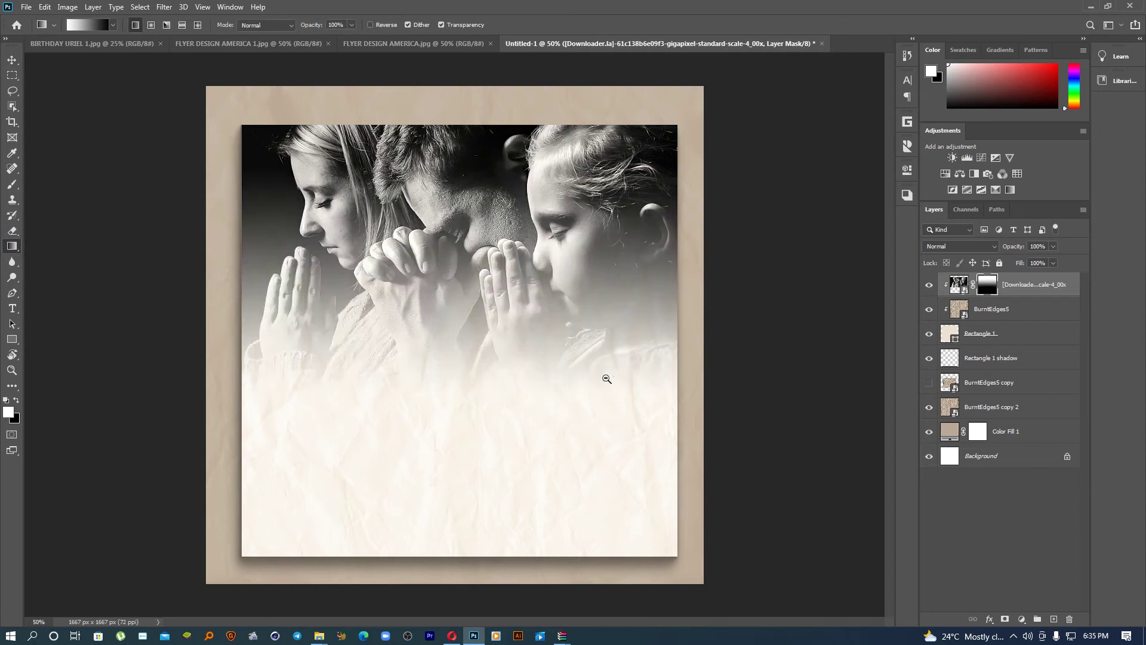
{"action": "key", "text": "ctrl+minus"}
{"action": "key", "text": "ctrl+minus"}
{"action": "key", "text": "ctrl+plus"}
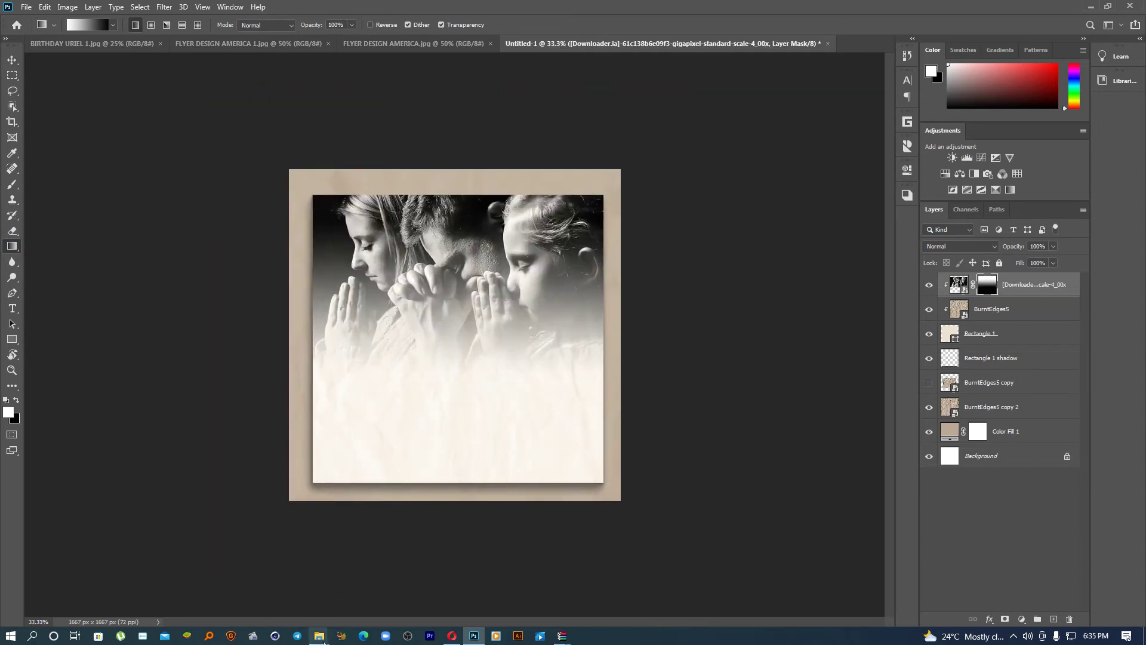
- Select the 'unnamed' sponsor-logo image in the IMAGES folder, then return to the Photoshop flyer
{"action": "mouse_move", "coordinate": [318, 635]}
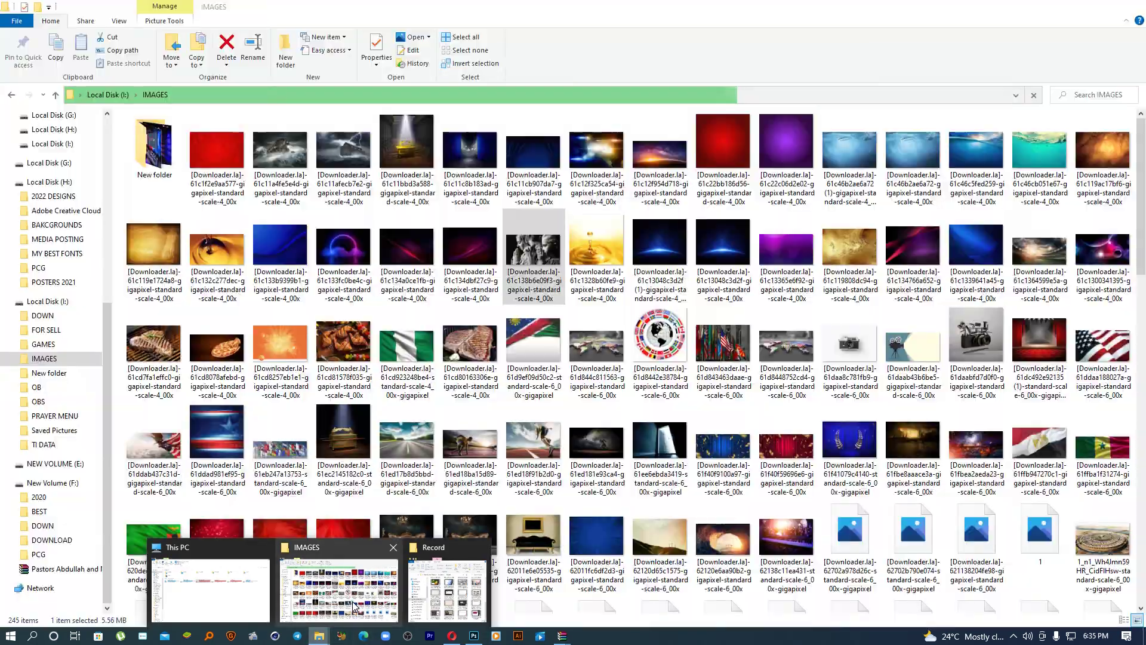
{"action": "left_click", "coordinate": [355, 606]}
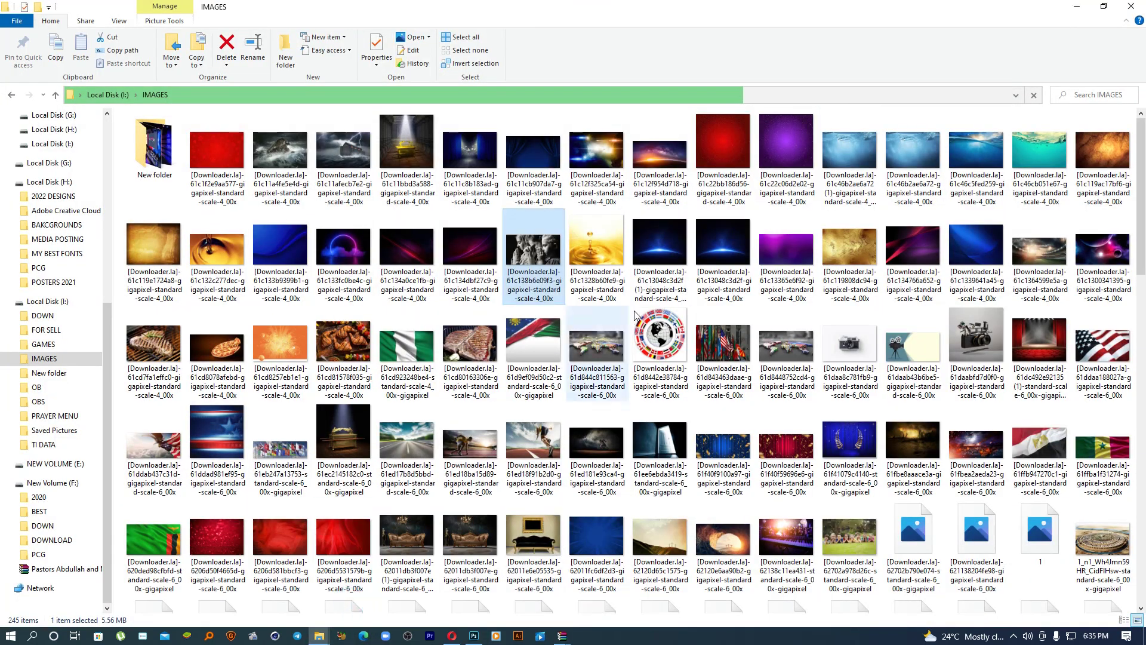
{"action": "scroll", "coordinate": [637, 309], "scroll_direction": "down", "scroll_amount": 15}
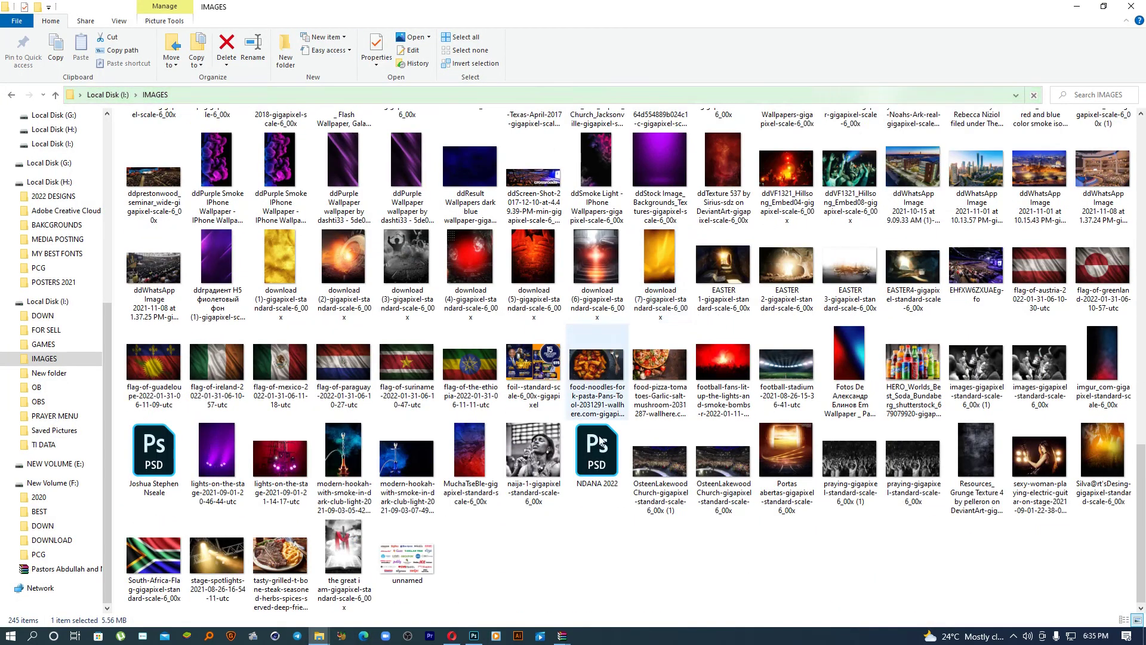
{"action": "left_click", "coordinate": [418, 558]}
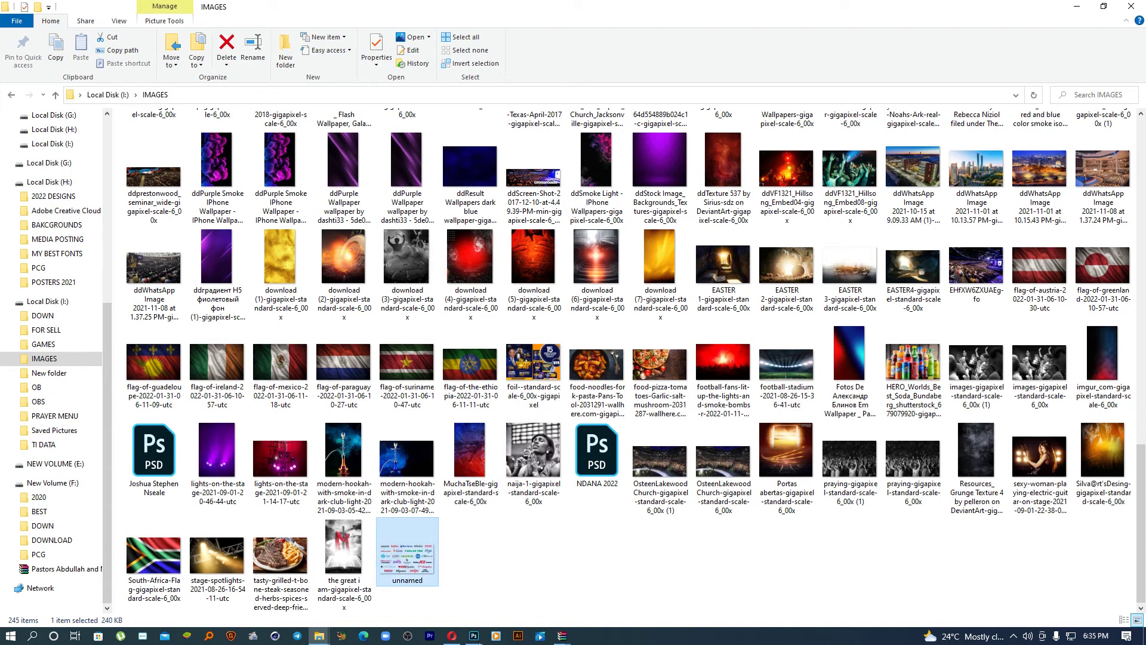
{"action": "left_click", "coordinate": [474, 636]}
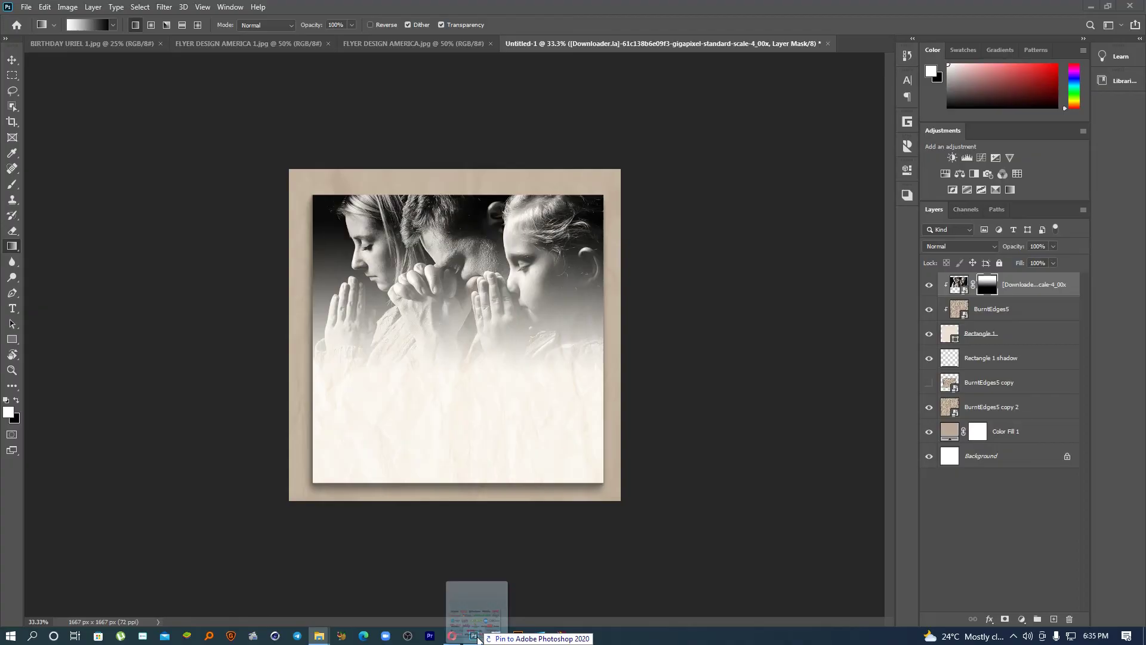
- Place the 'unnamed' logo grid near the cream panel's bottom, commit it, and zoom in
{"action": "left_click_drag", "start_coordinate": [478, 478], "coordinate": [518, 476]}
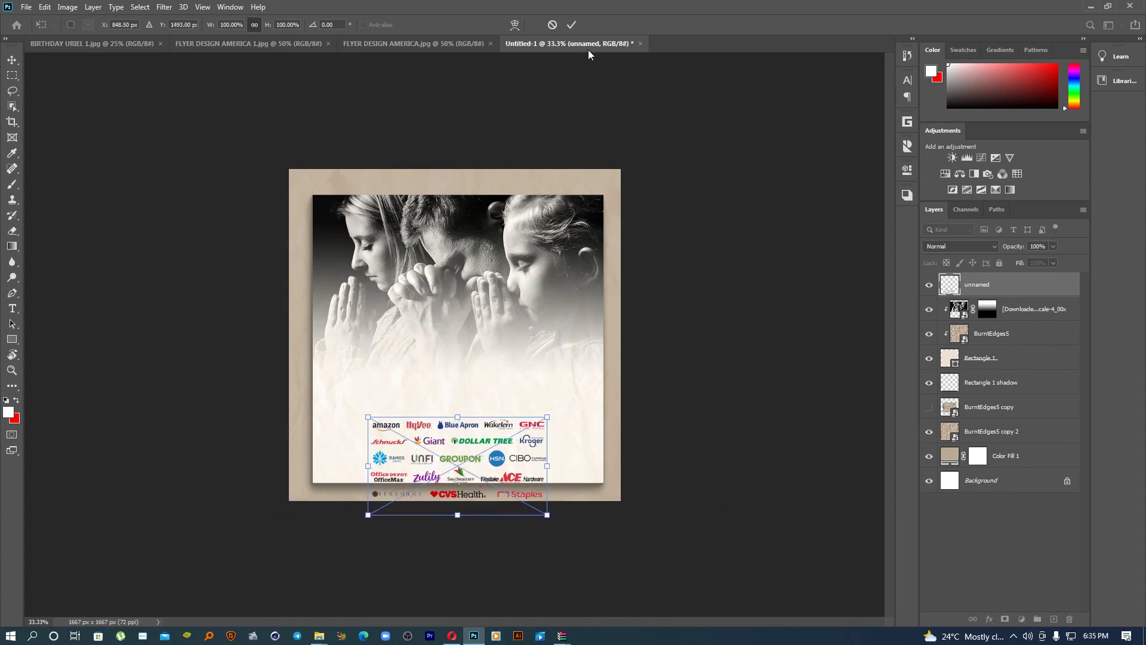
{"action": "left_click", "coordinate": [572, 25]}
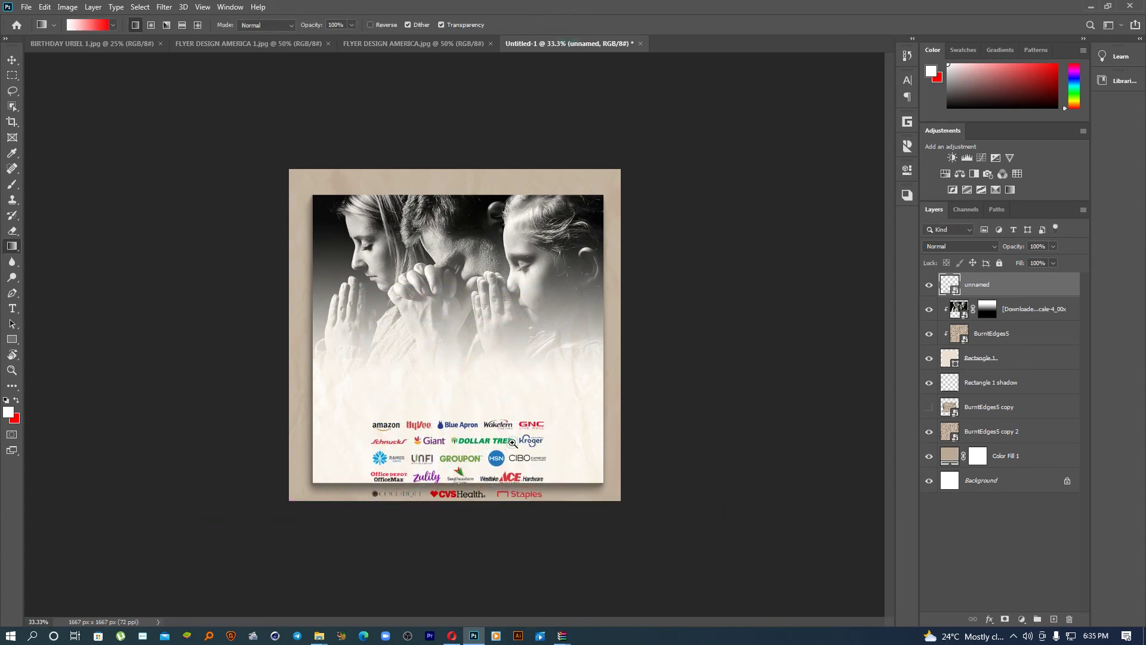
{"action": "key", "text": "ctrl+plus"}
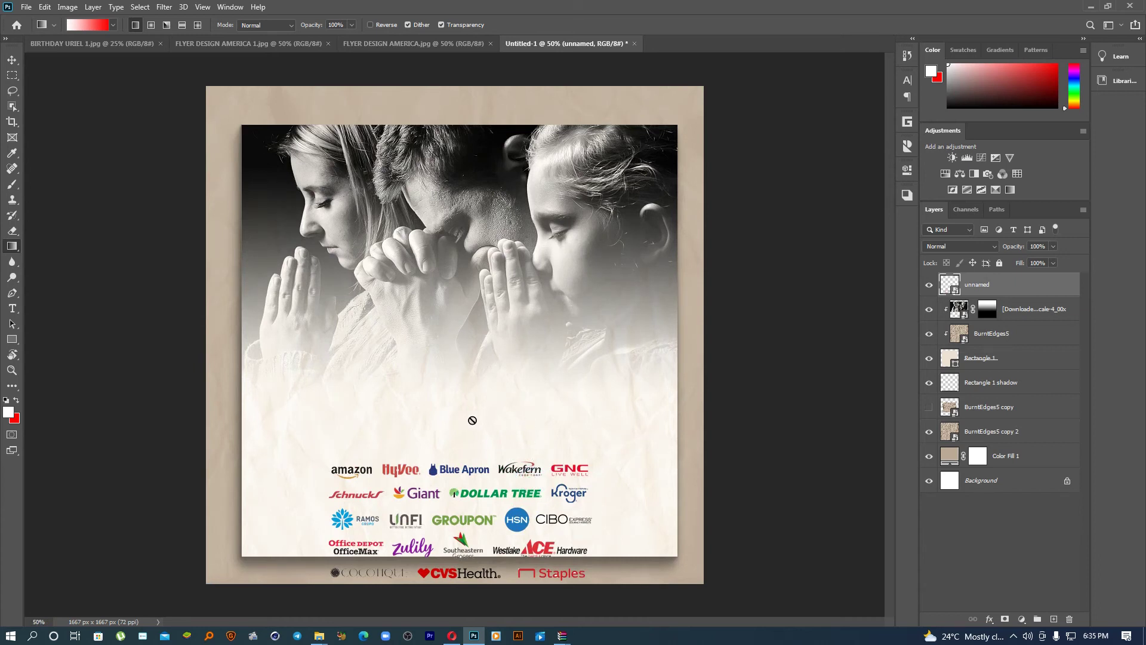
- Rasterize the logo layer, cut the top row of five logos to its own layer, and hide 'unnamed'
{"action": "left_click", "coordinate": [12, 76]}
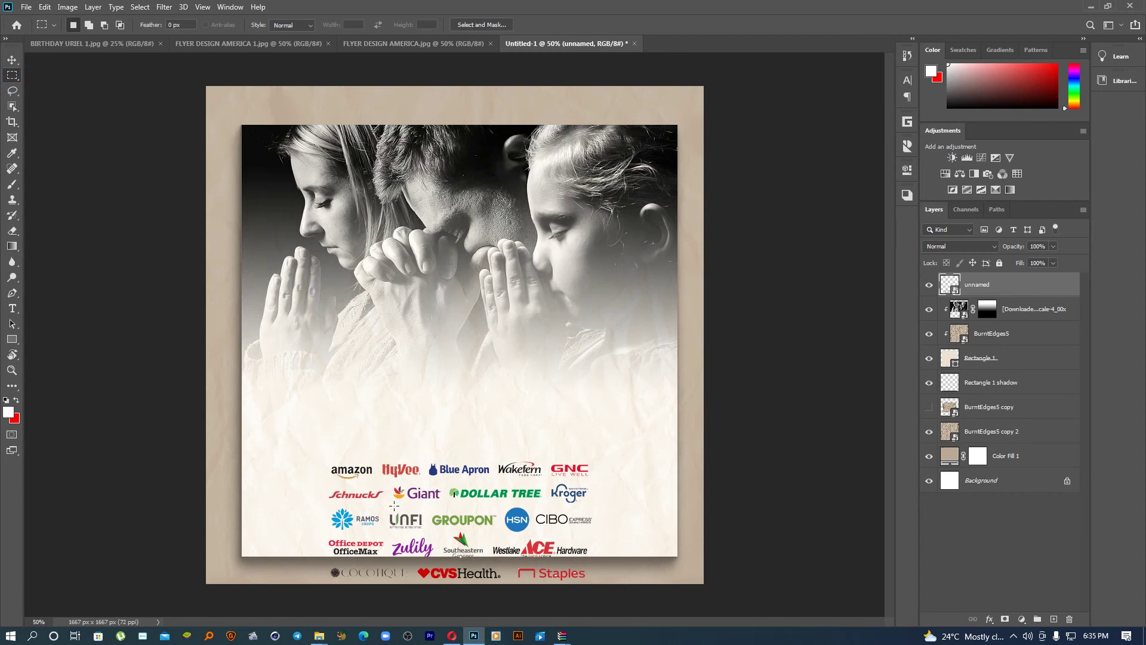
{"action": "left_click_drag", "start_coordinate": [321, 459], "coordinate": [595, 483]}
{"action": "right_click", "coordinate": [550, 485]}
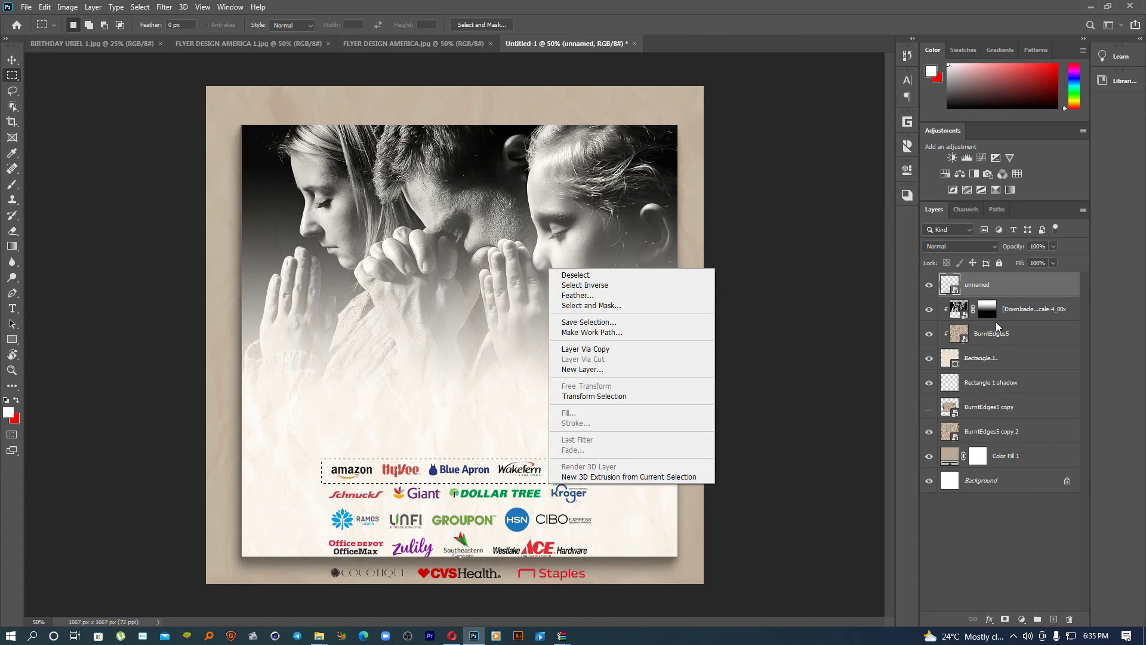
{"action": "right_click", "coordinate": [1017, 286]}
{"action": "left_click", "coordinate": [900, 329]}
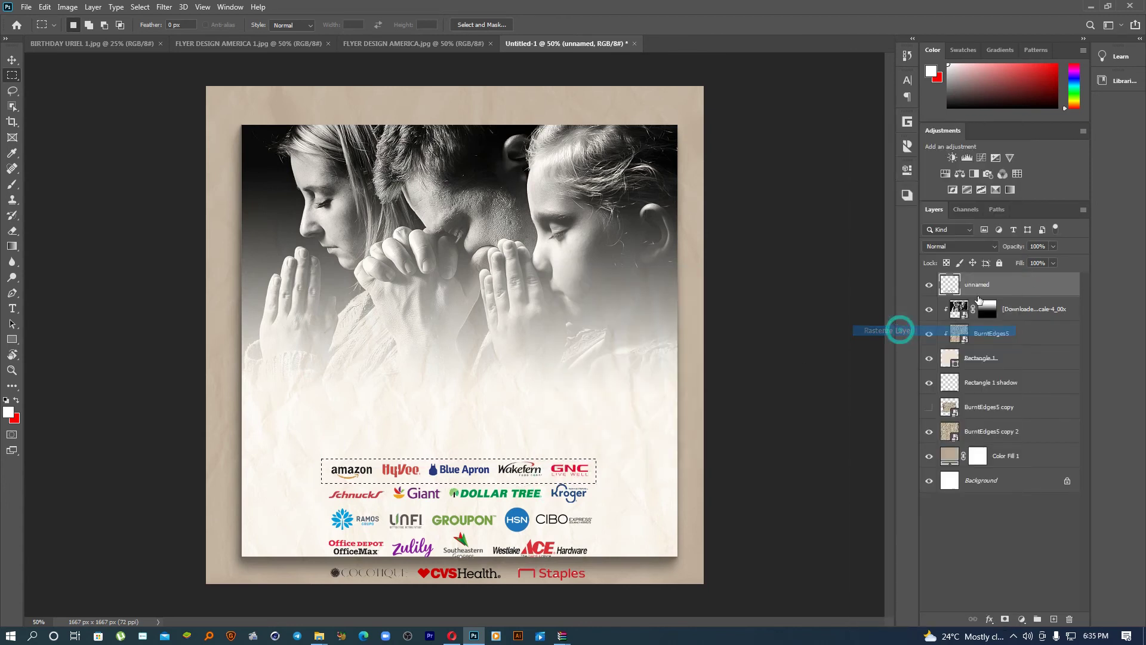
{"action": "left_click", "coordinate": [564, 469]}
{"action": "right_click", "coordinate": [564, 469]}
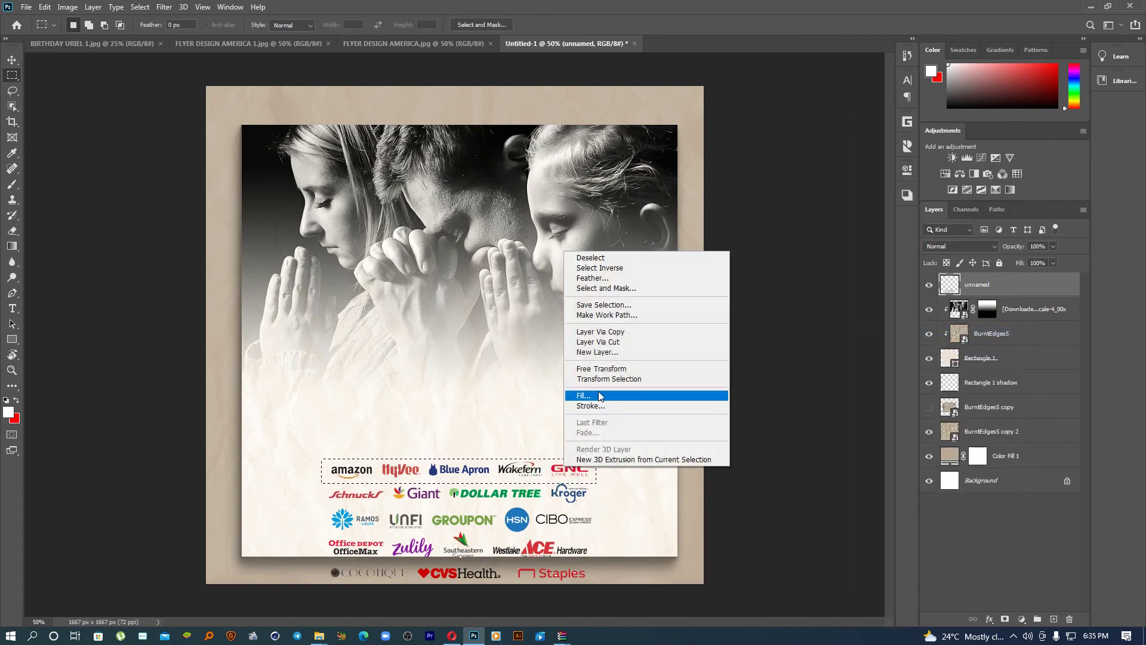
{"action": "left_click", "coordinate": [607, 342]}
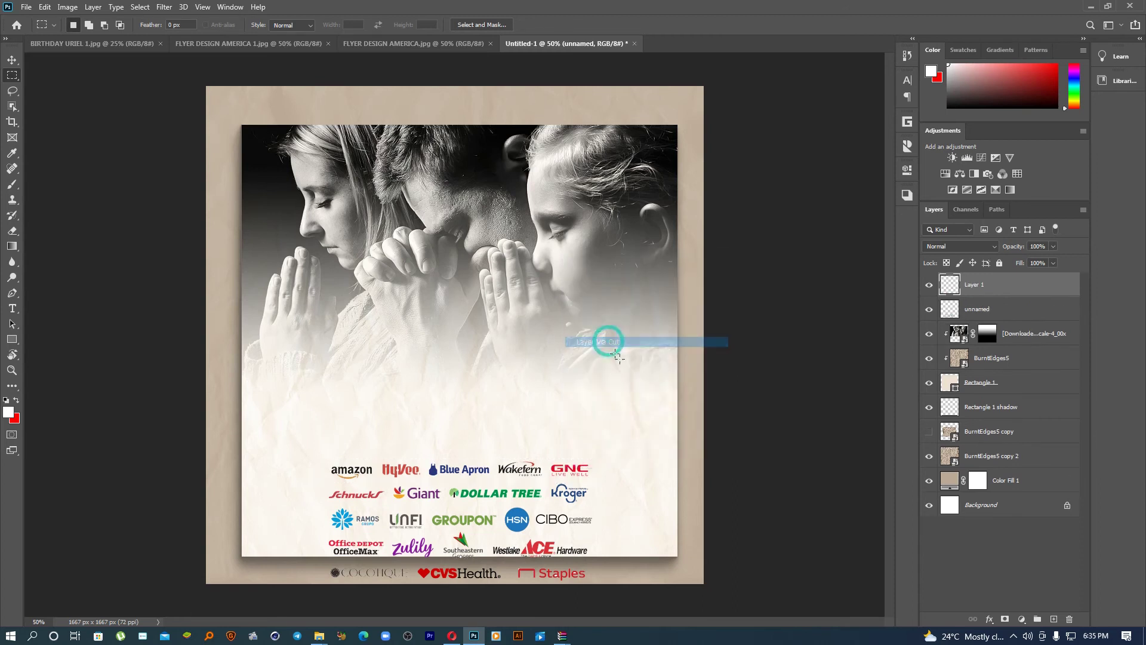
{"action": "left_click", "coordinate": [926, 309]}
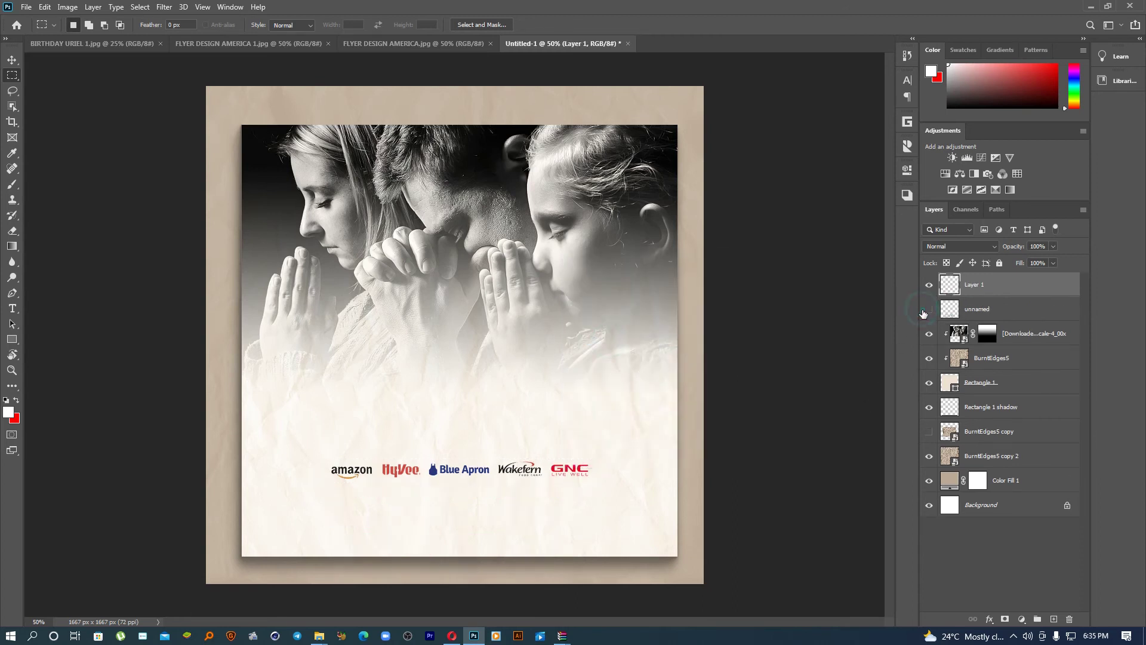
- Move the logo row lower on the panel and scale it down to 63.72%
{"action": "left_click", "coordinate": [11, 59]}
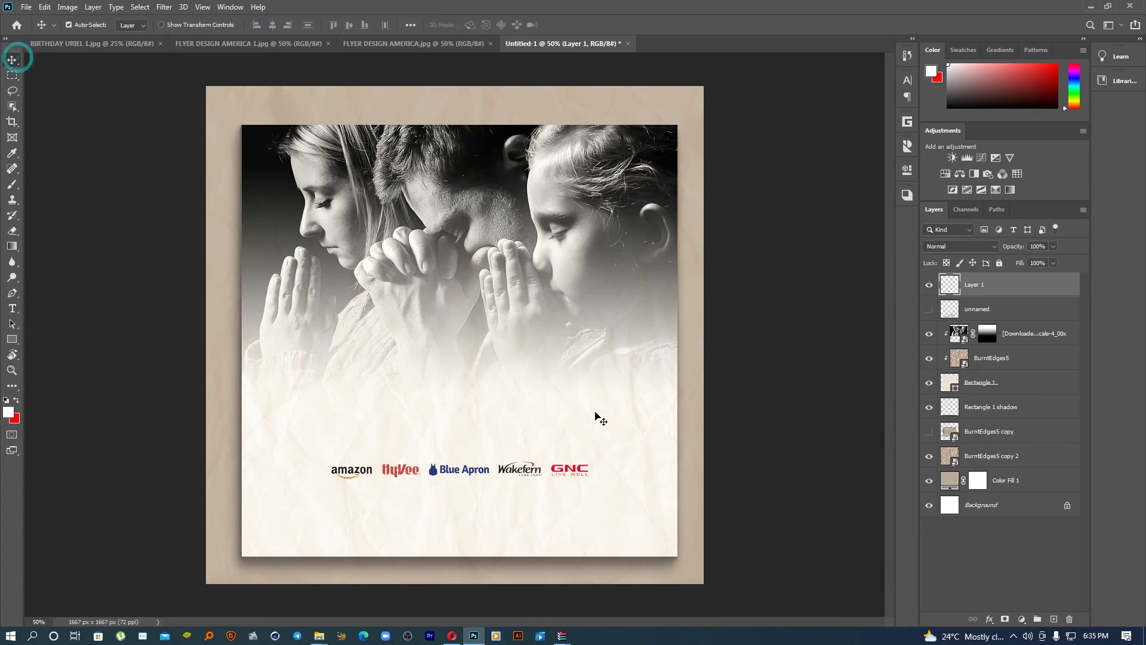
{"action": "left_click_drag", "start_coordinate": [515, 470], "coordinate": [501, 520]}
{"action": "key", "text": "ctrl+t"}
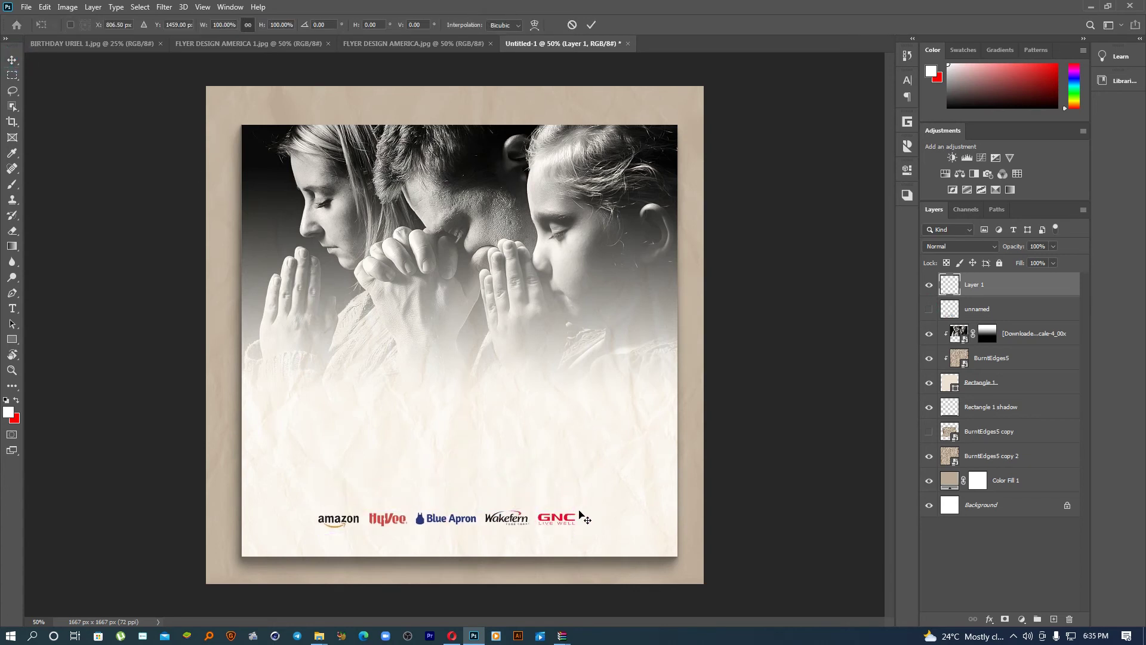
{"action": "left_click_drag", "start_coordinate": [574, 507], "coordinate": [528, 514]}
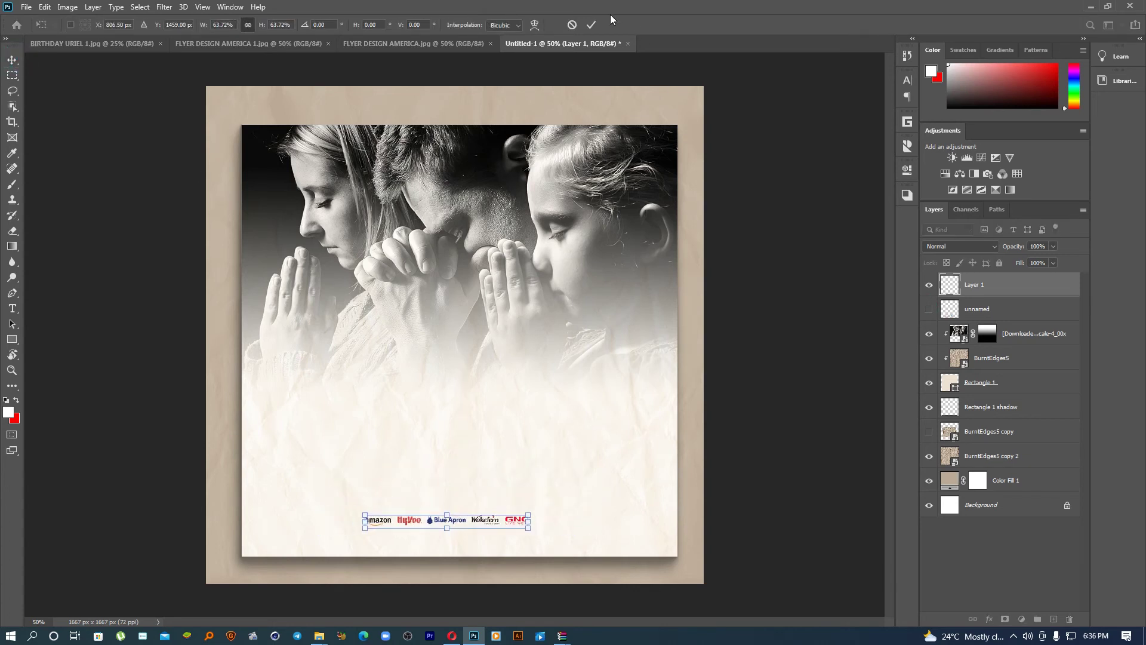
{"action": "left_click", "coordinate": [590, 26]}
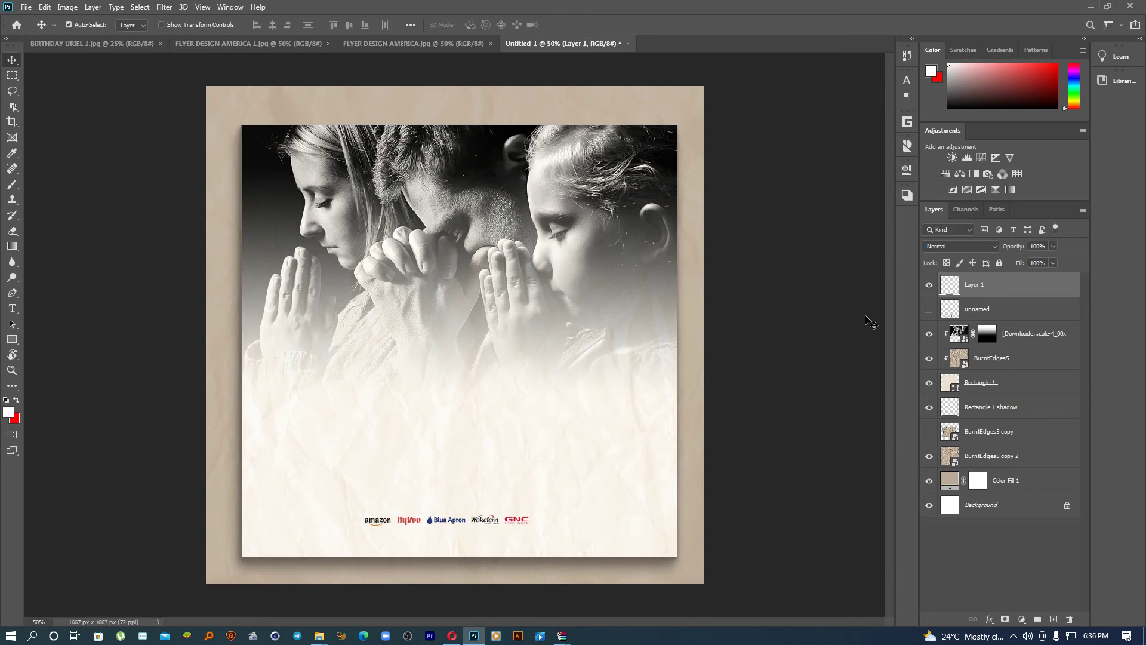
{"action": "left_click", "coordinate": [927, 285]}
{"action": "left_click", "coordinate": [927, 286]}
- Duplicate Layer 1, give the copy a black Color Overlay, and hide the original Layer 1
{"action": "key", "text": "ctrl+j"}
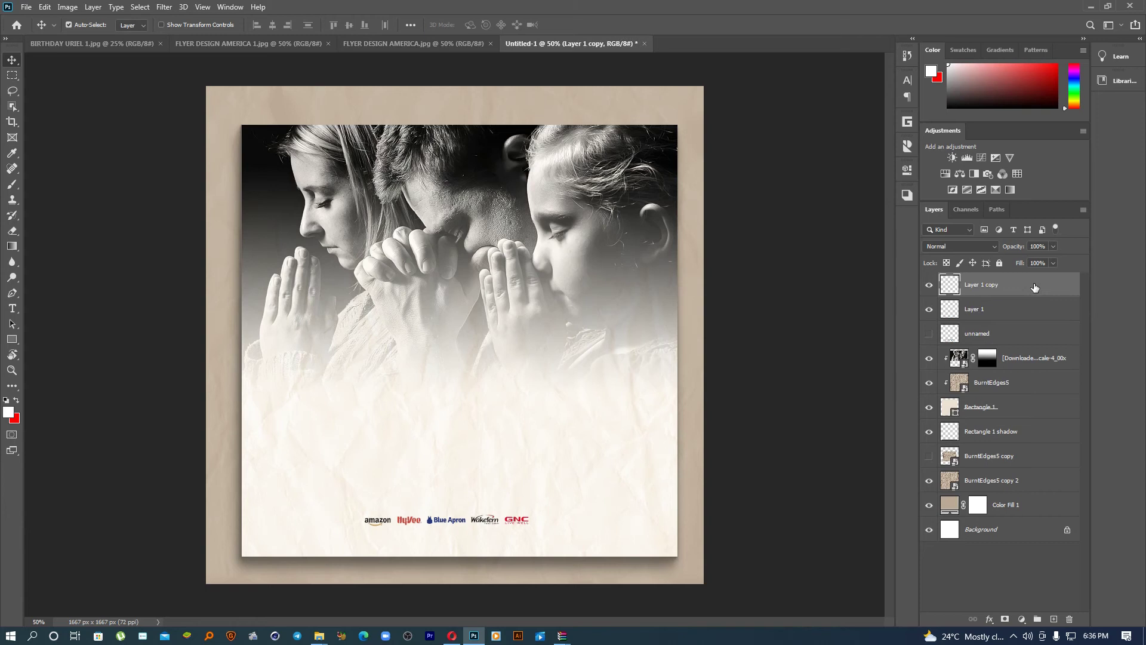
{"action": "double_click", "coordinate": [1020, 292]}
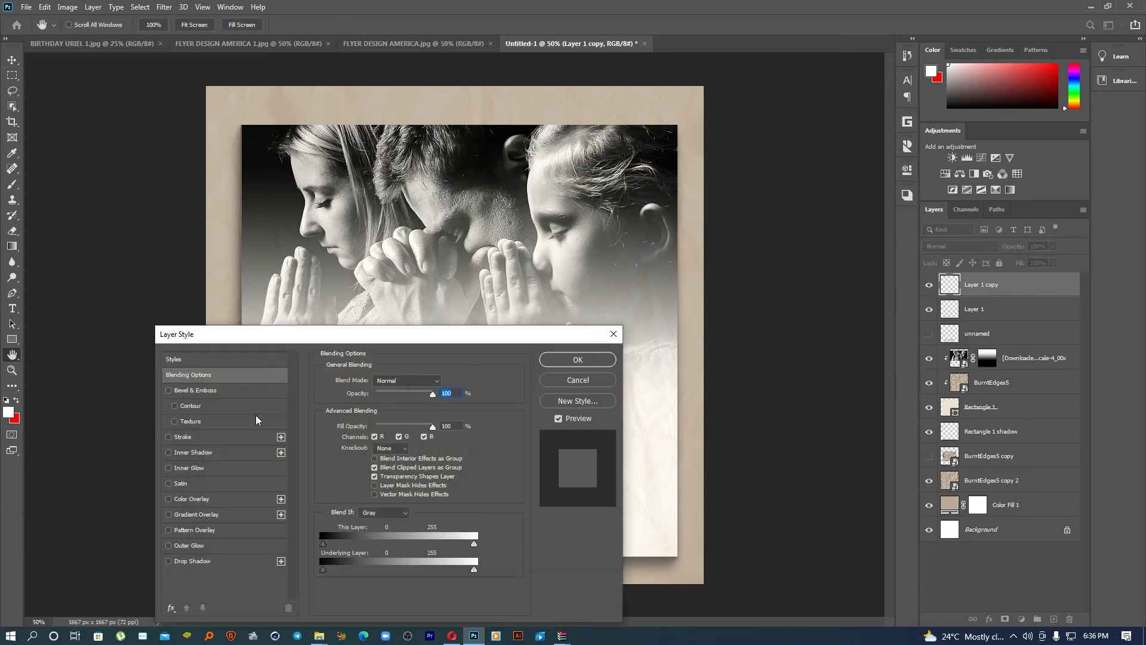
{"action": "left_click", "coordinate": [228, 498]}
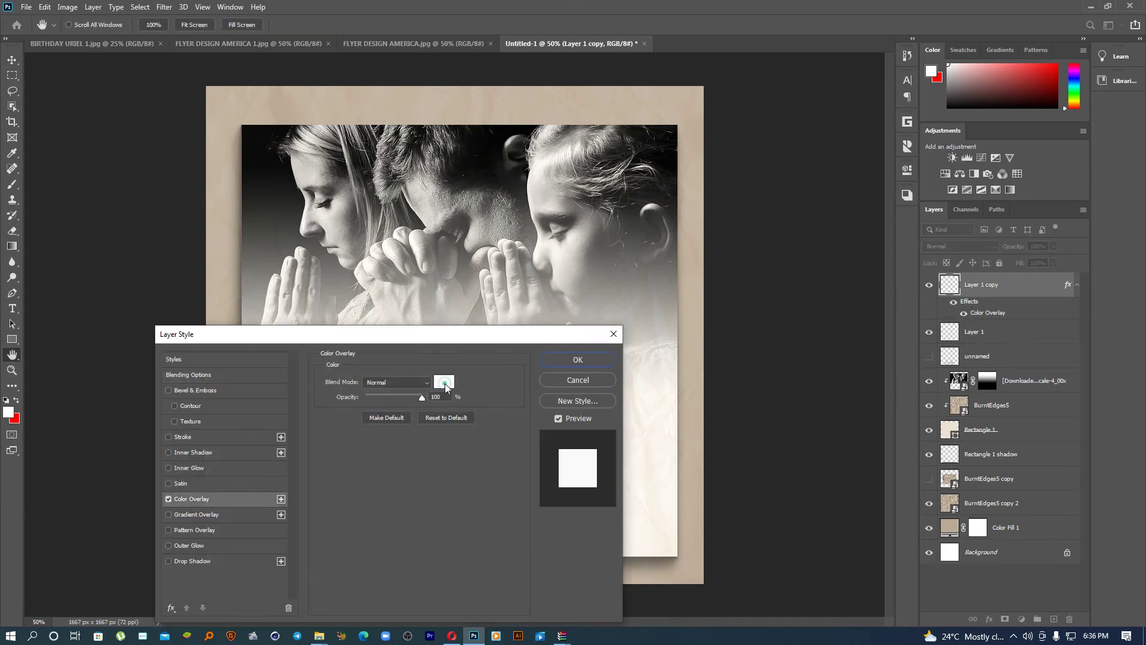
{"action": "left_click", "coordinate": [444, 381]}
{"action": "left_click", "coordinate": [265, 140]}
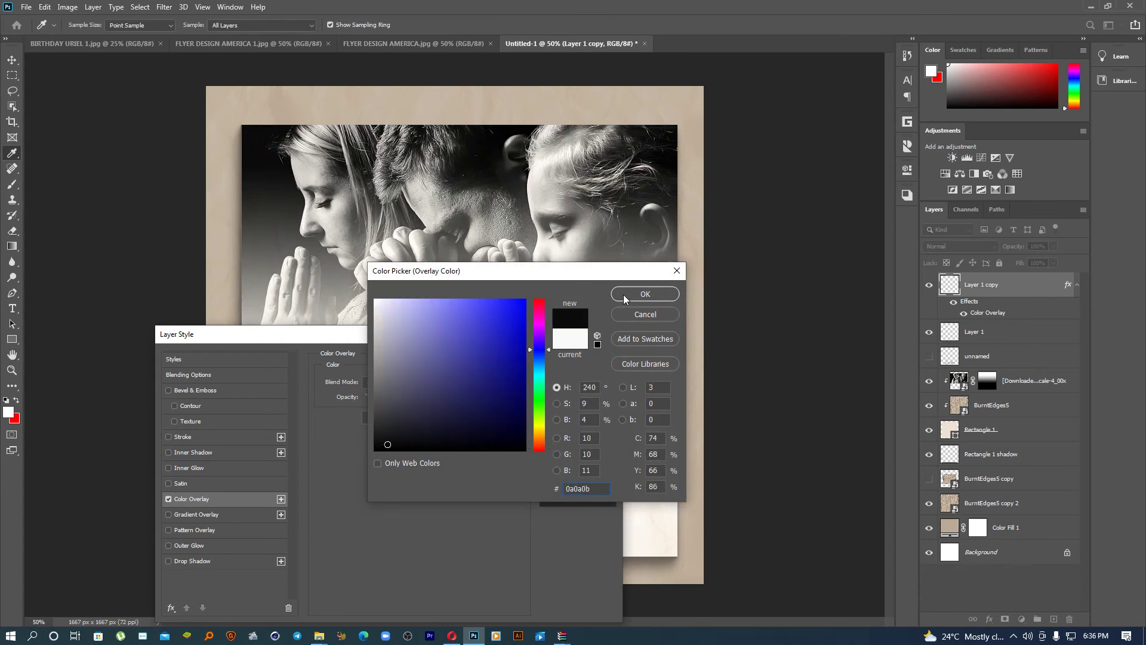
{"action": "left_click", "coordinate": [645, 293]}
{"action": "left_click", "coordinate": [577, 359]}
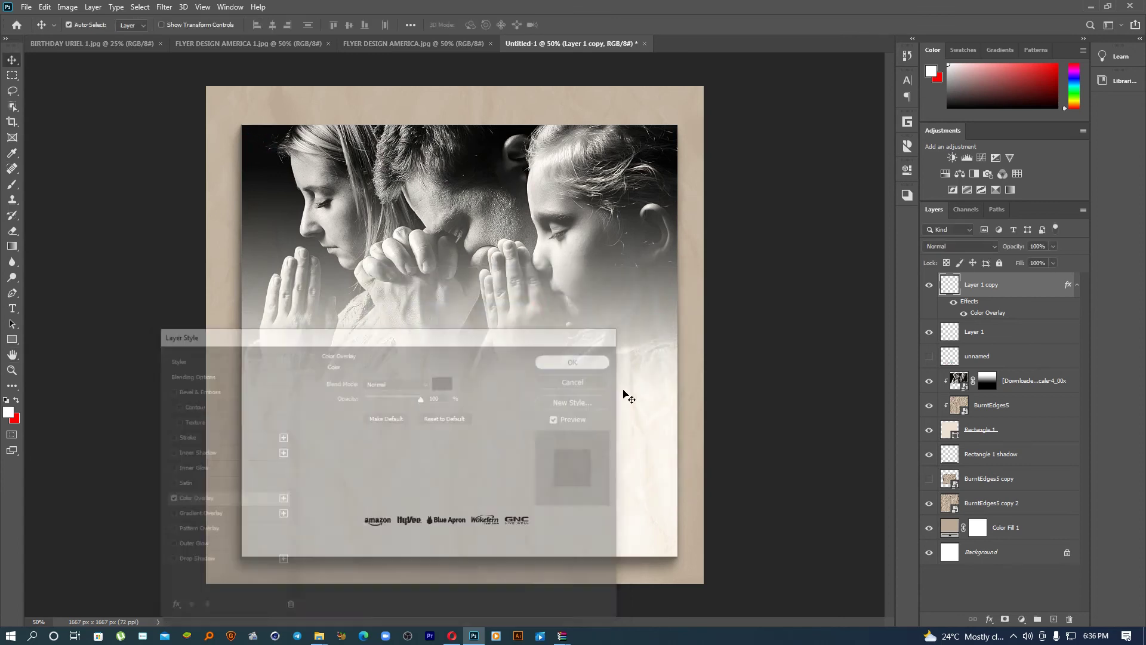
{"action": "left_click", "coordinate": [929, 332]}
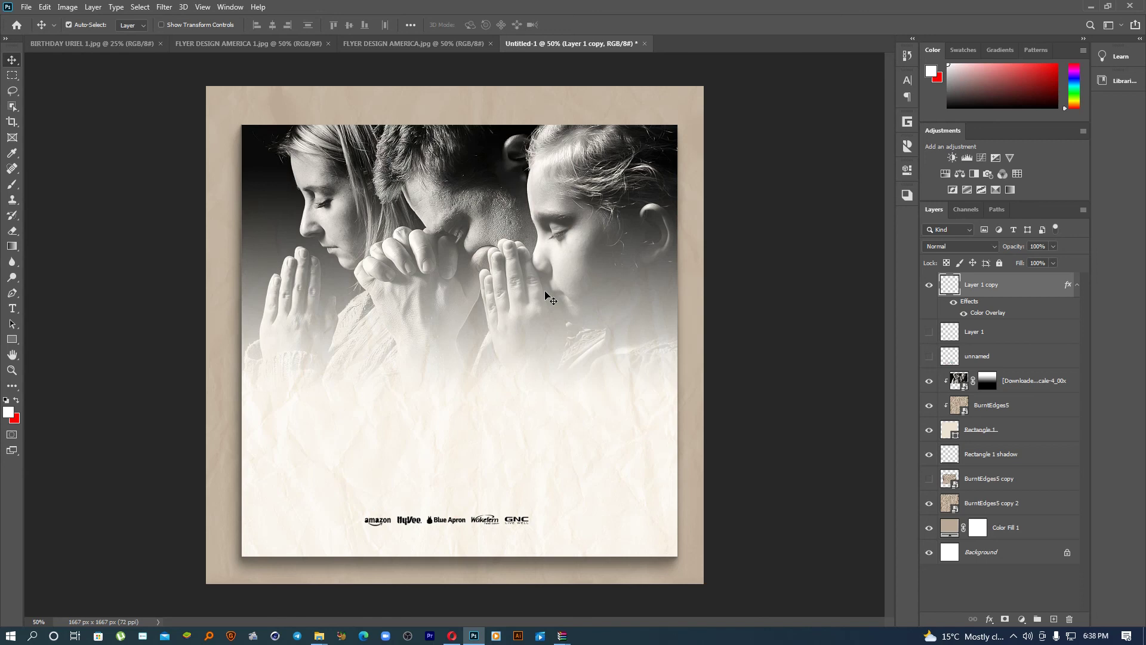
- Show the Windows date and calendar panel from the taskbar clock
{"action": "left_click", "coordinate": [1098, 636]}
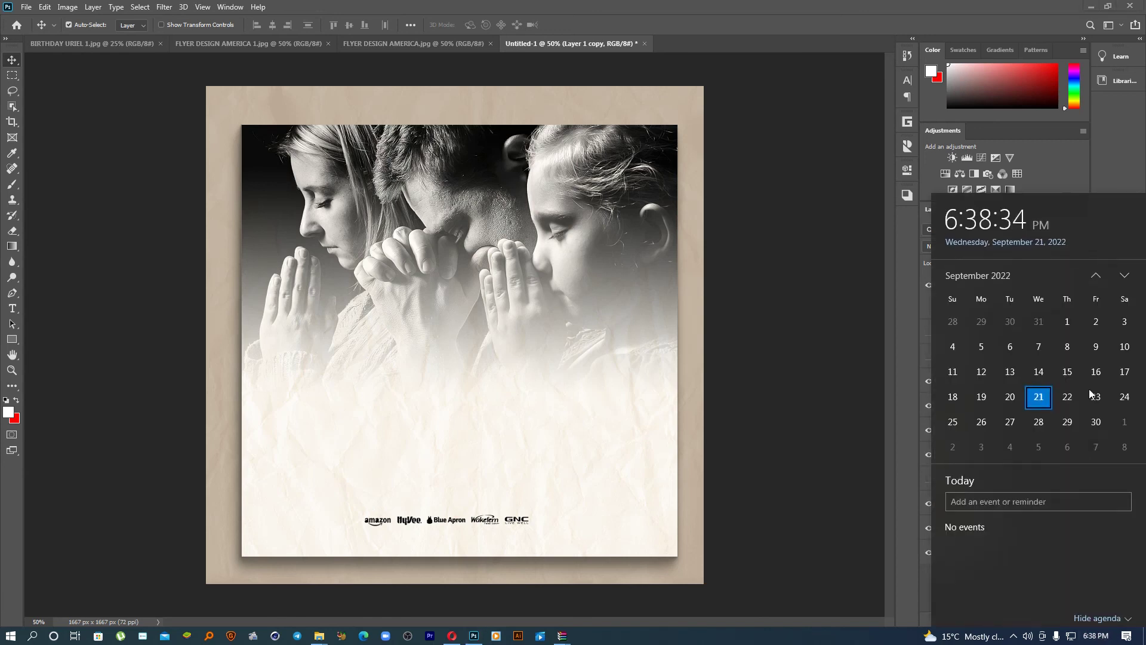